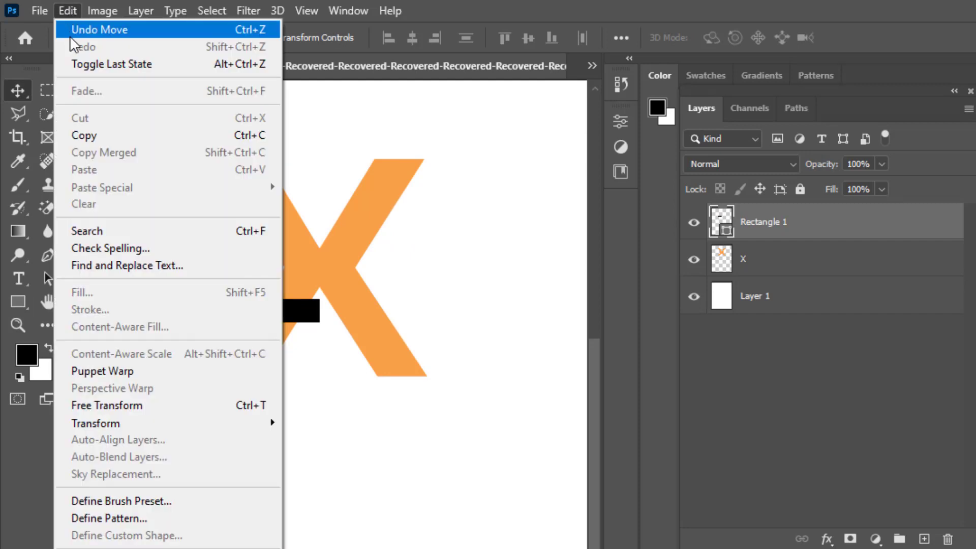
Free-transform the black rectangle: rotate it about 56.5°, scale it to about 103%, and place it across the X's lower-left arm.
left_click(100, 405)
left_click_drag(333, 299, 340, 398)
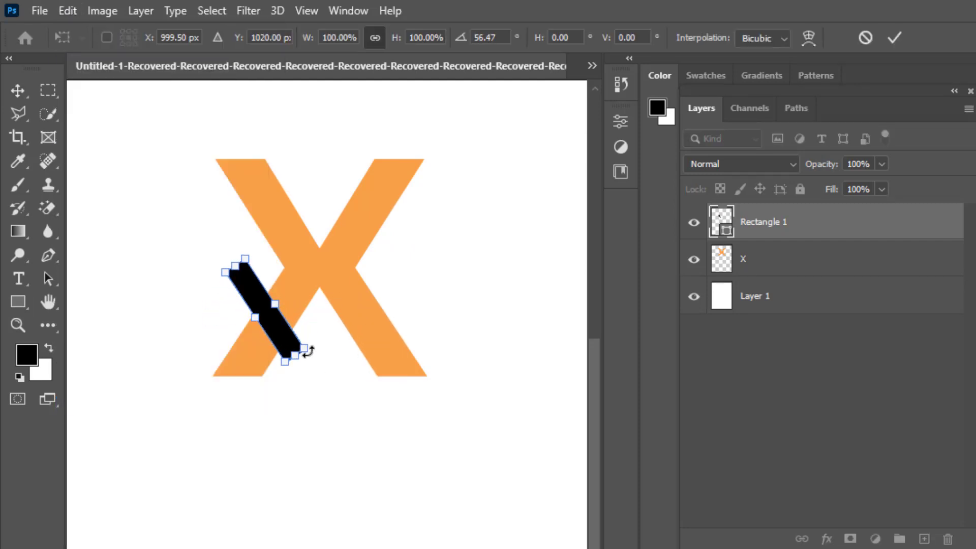
left_click_drag(267, 320, 297, 319)
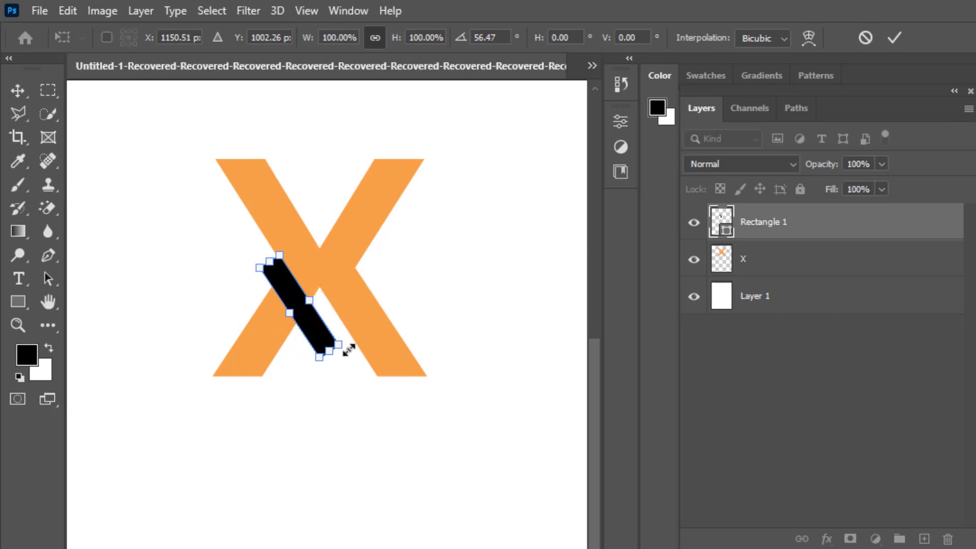
mouse_move(349, 350)
left_mouse_down()
mouse_move(364, 358)
mouse_move(351, 351)
left_mouse_up()
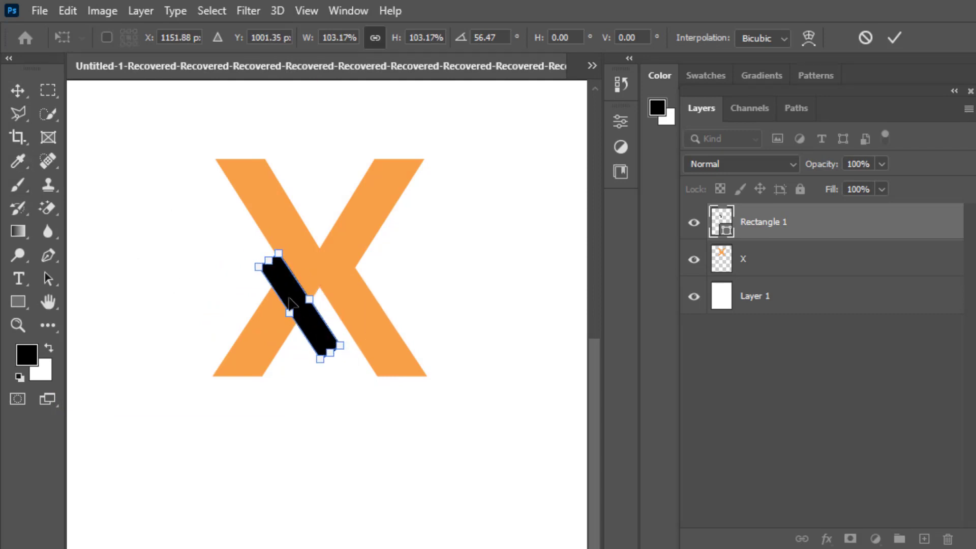
left_click_drag(290, 304, 296, 538)
Fine-tune the rectangle's rotation to about 53.8° and apply the transformation.
key("ctrl+plus")
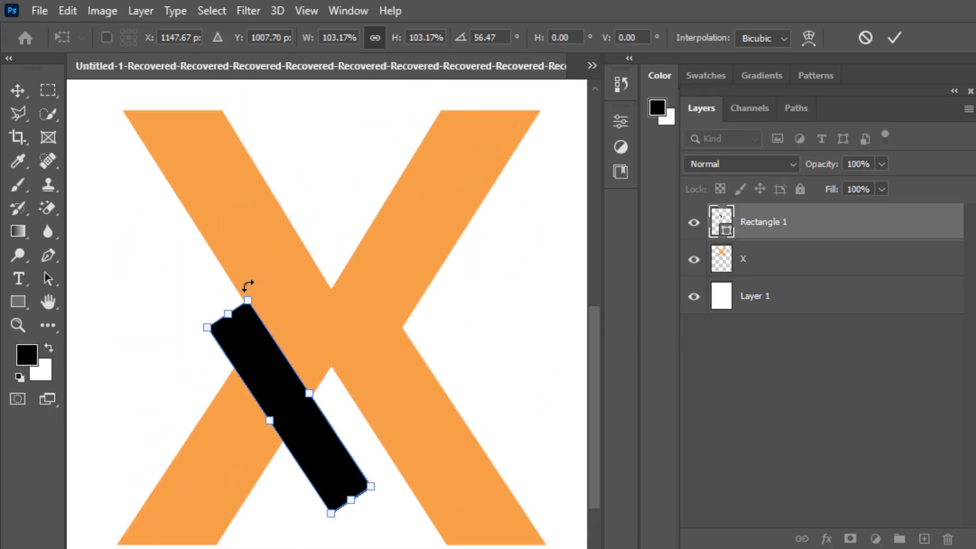
left_click_drag(249, 285, 239, 284)
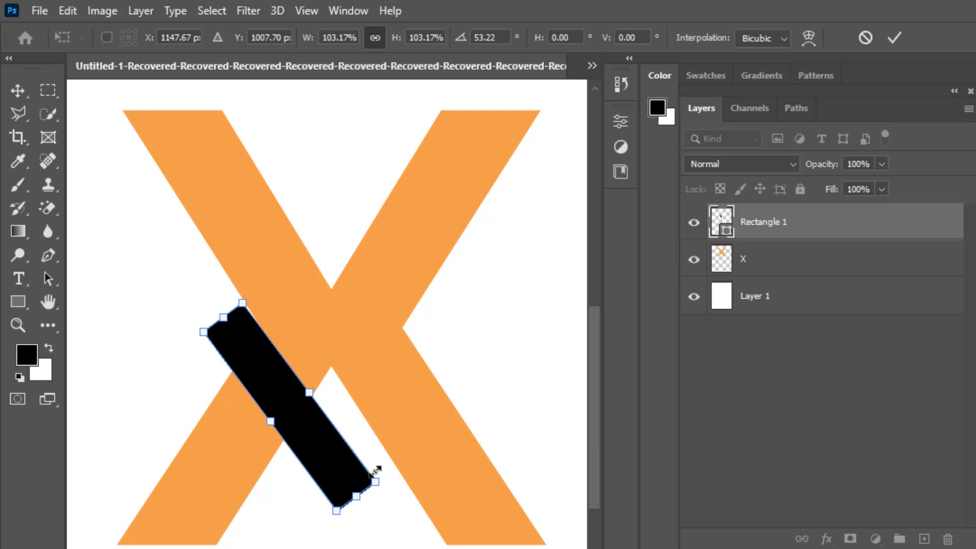
left_click_drag(383, 497, 382, 497)
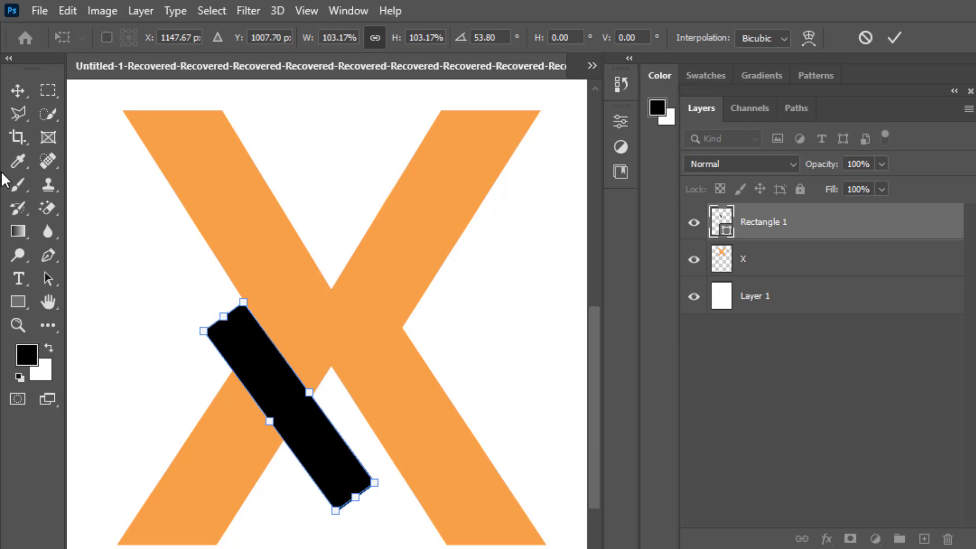
left_click(17, 90)
Duplicate the angled rectangle across the X's upper-right arm and rasterize the combined rectangle layer.
scroll(335, 402, "down", 5)
scroll(305, 373, "up", 3)
left_click_drag(291, 371, 409, 219)
right_click(746, 224)
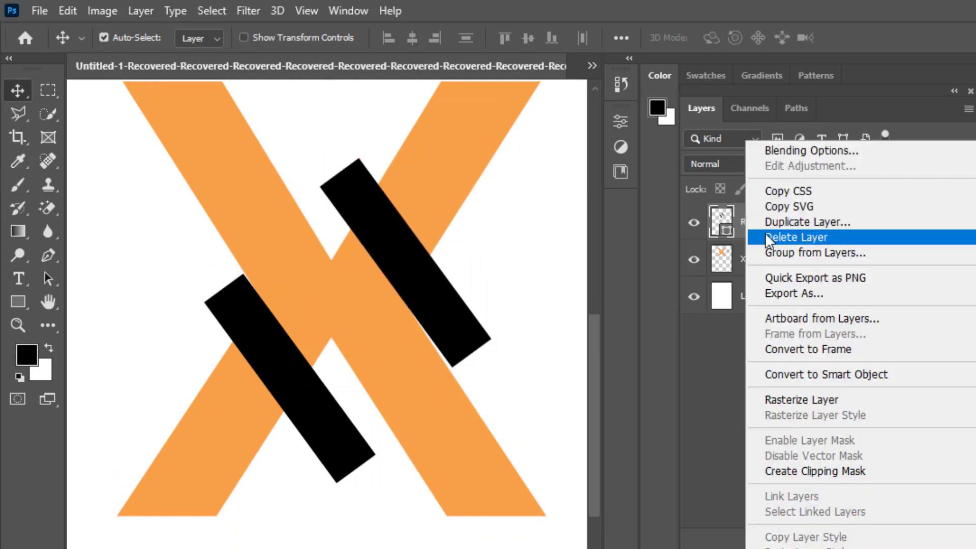
left_click(817, 399)
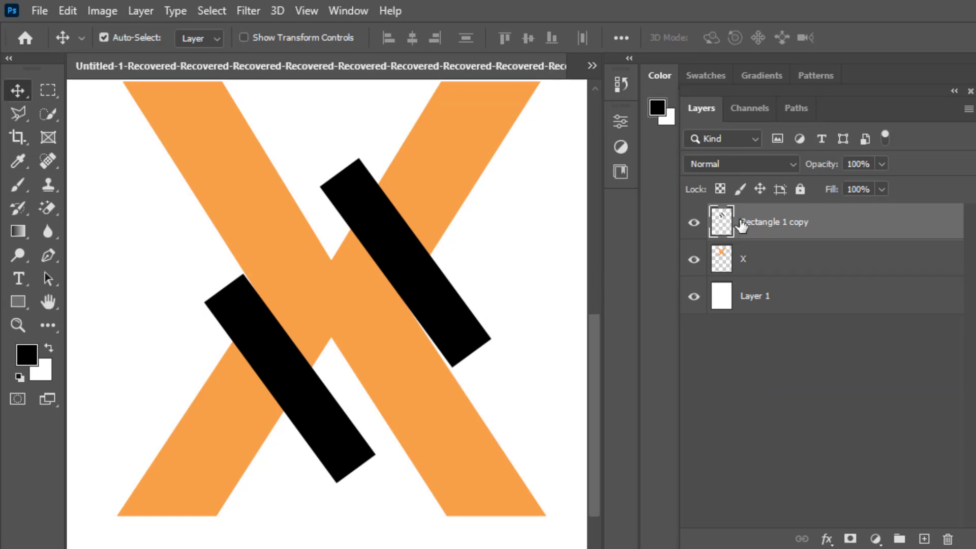
Select the pixels of the Rectangle 1 copy layer so both bars are outlined as a selection.
right_click(742, 225)
right_click(730, 220)
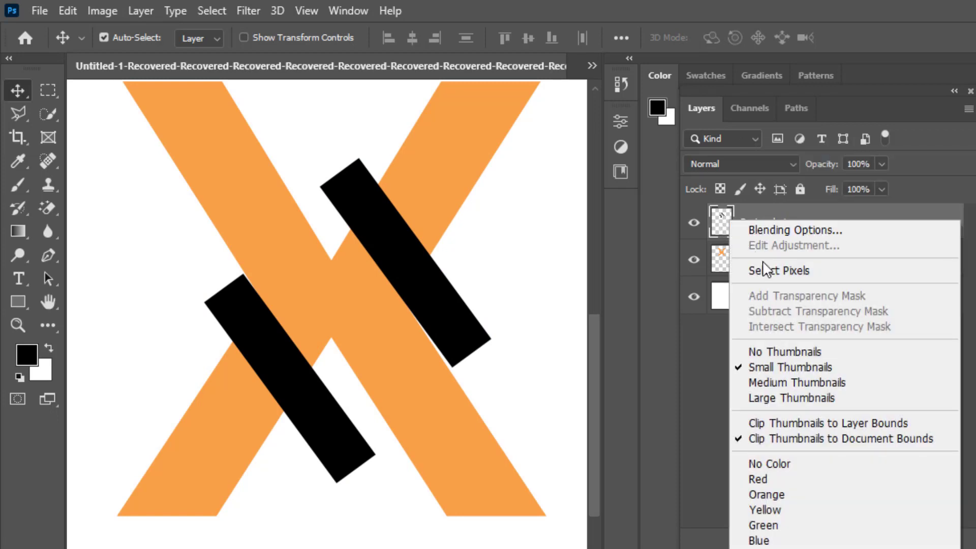
left_click(765, 270)
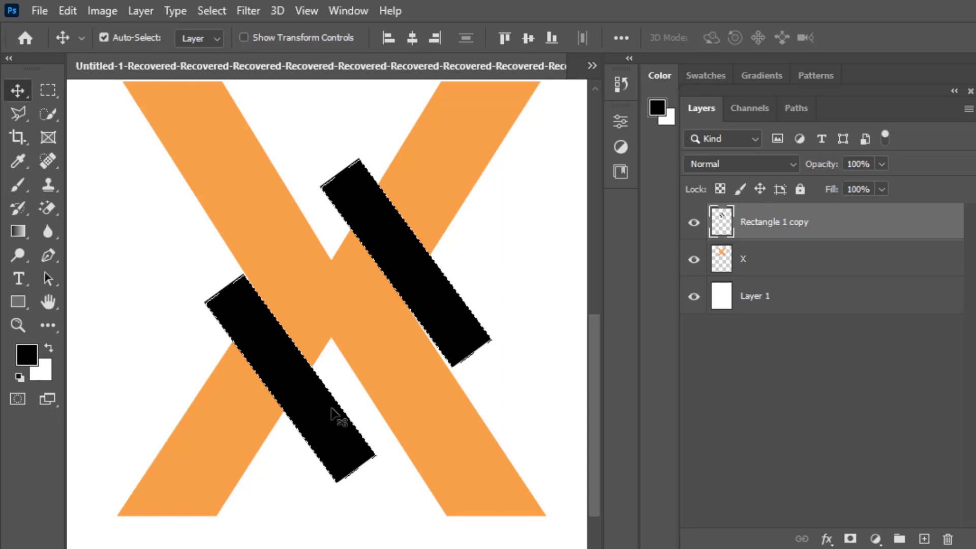
scroll(330, 407, "down", 1)
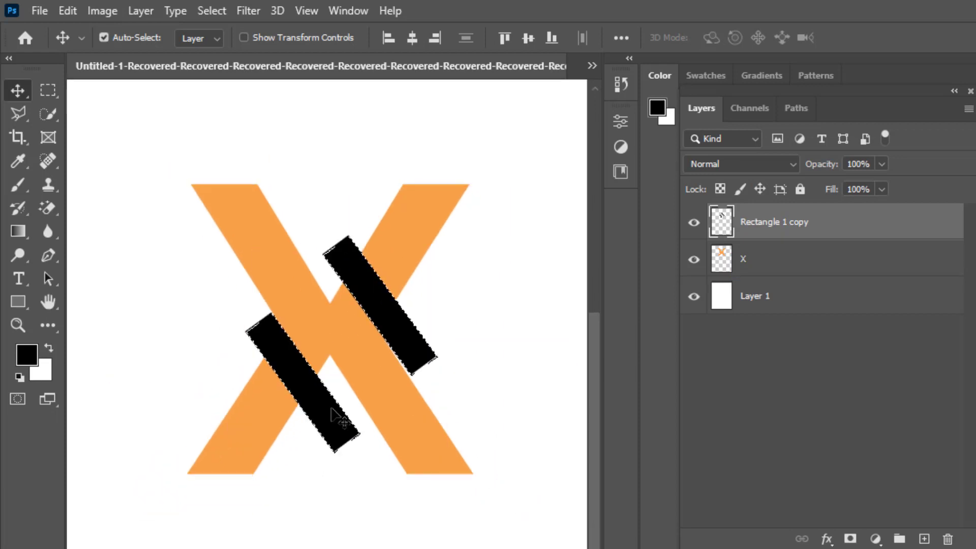
Make the X layer active and delete the Rectangle 1 copy layer while keeping the selection.
left_click(731, 258)
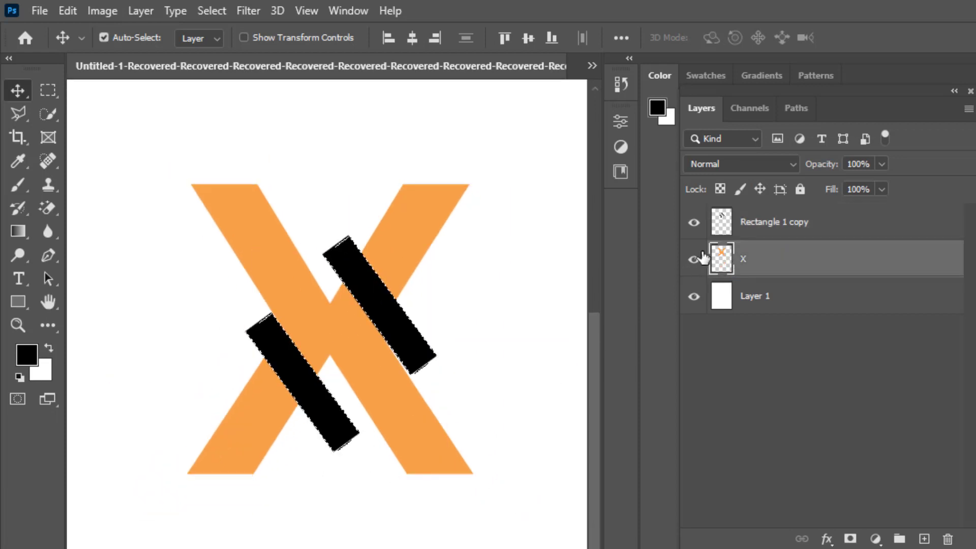
left_click(693, 223)
left_click_drag(773, 220, 951, 539)
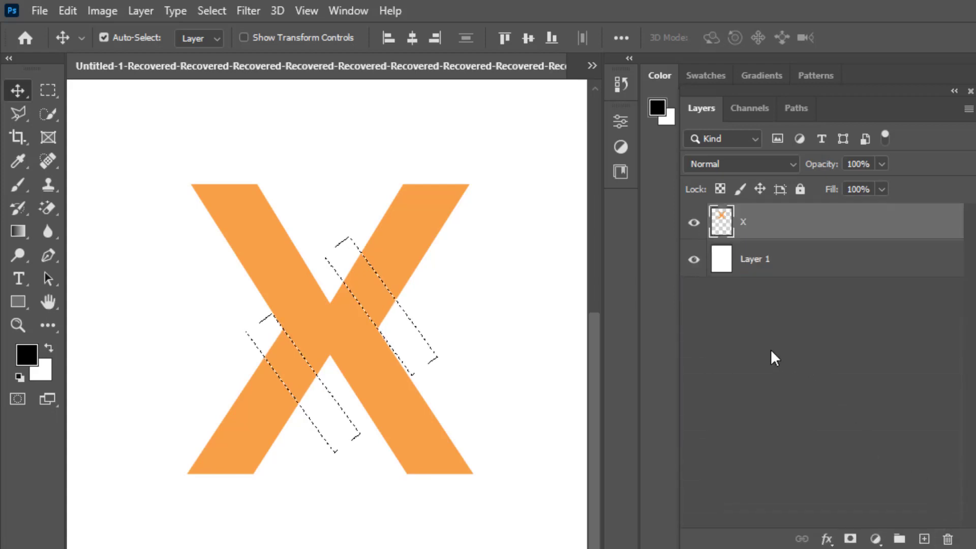
Erase the X inside both selected strips using the Eraser at brush size 125.
right_click(58, 210)
left_click(105, 208)
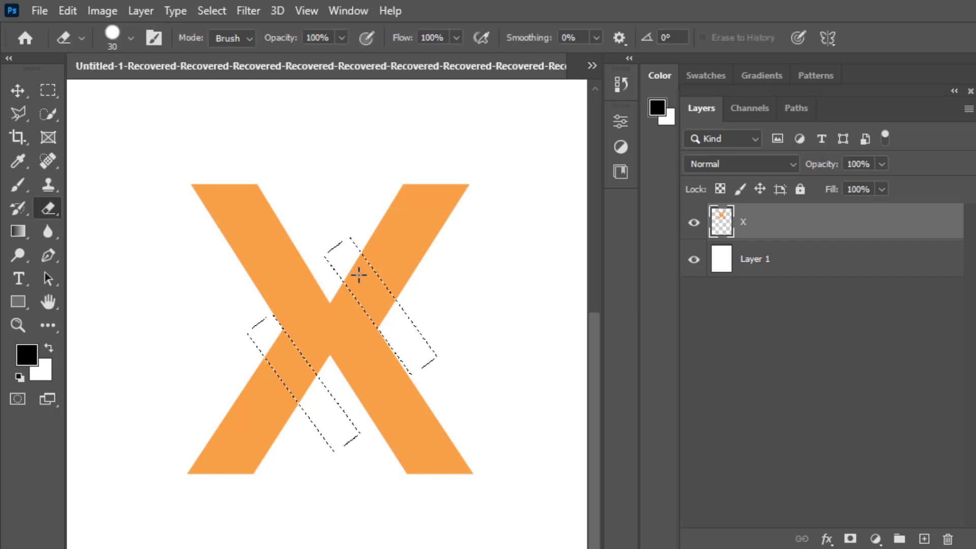
key("bracketright")
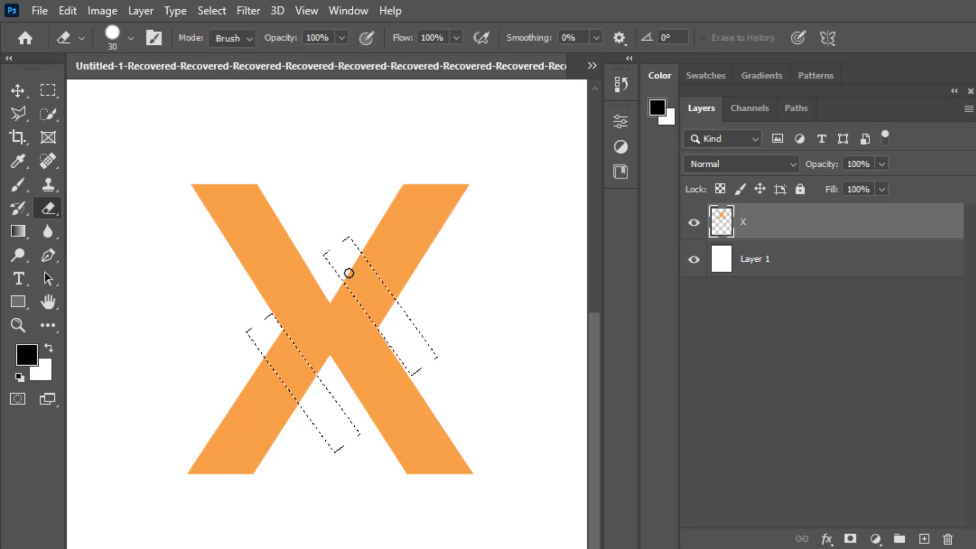
key("bracketright")
key("bracketright")
key("bracketright")
key("bracketright")
key("bracketright")
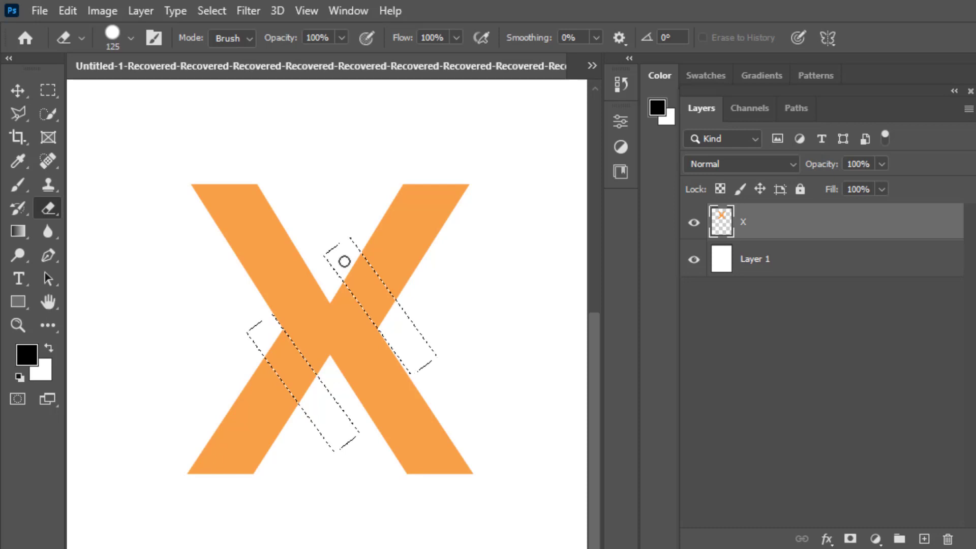
mouse_move(345, 257)
left_mouse_down()
mouse_move(426, 365)
mouse_move(367, 253)
left_mouse_up()
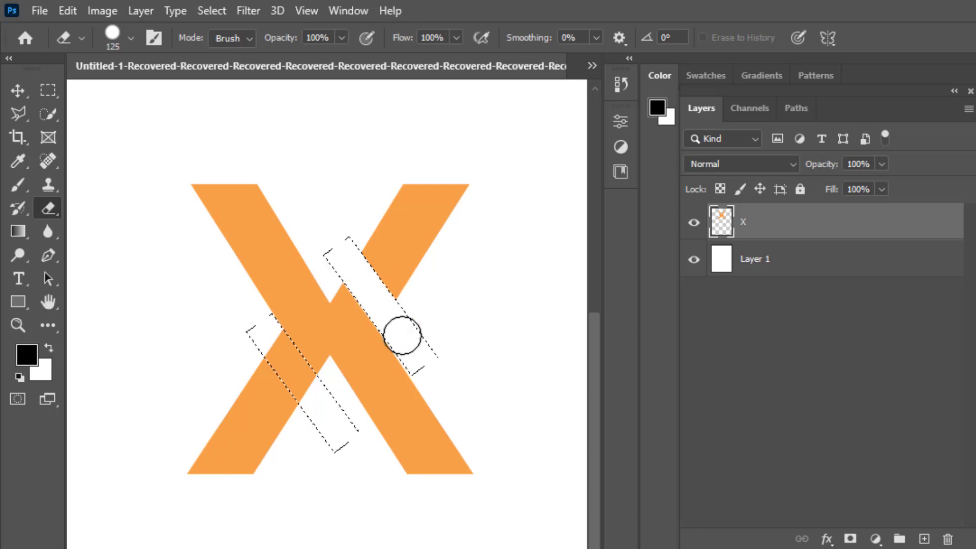
mouse_move(403, 335)
left_mouse_down()
mouse_move(372, 317)
mouse_move(332, 256)
mouse_move(266, 284)
mouse_move(310, 419)
left_mouse_up()
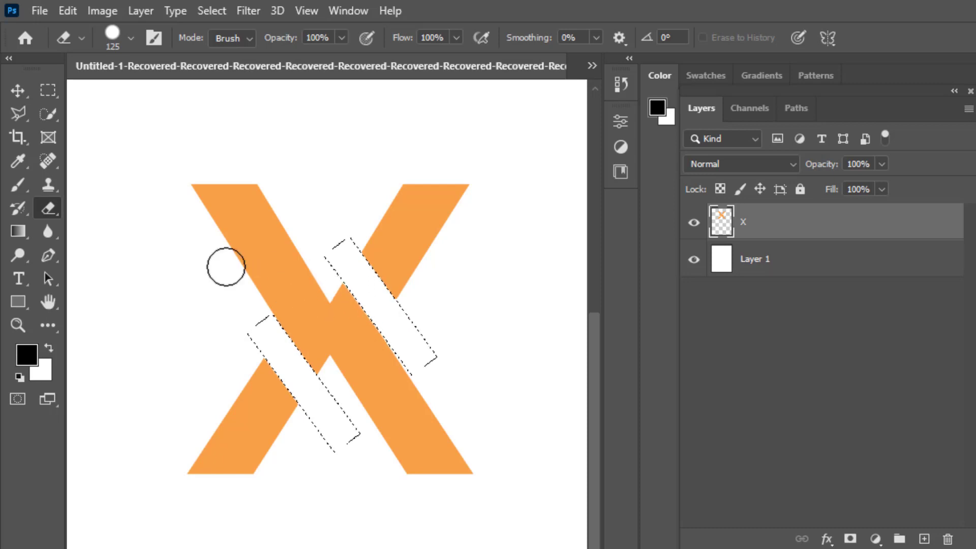
Deselect the strips and nudge the cut X slightly up and to the left on the canvas.
left_click(18, 92)
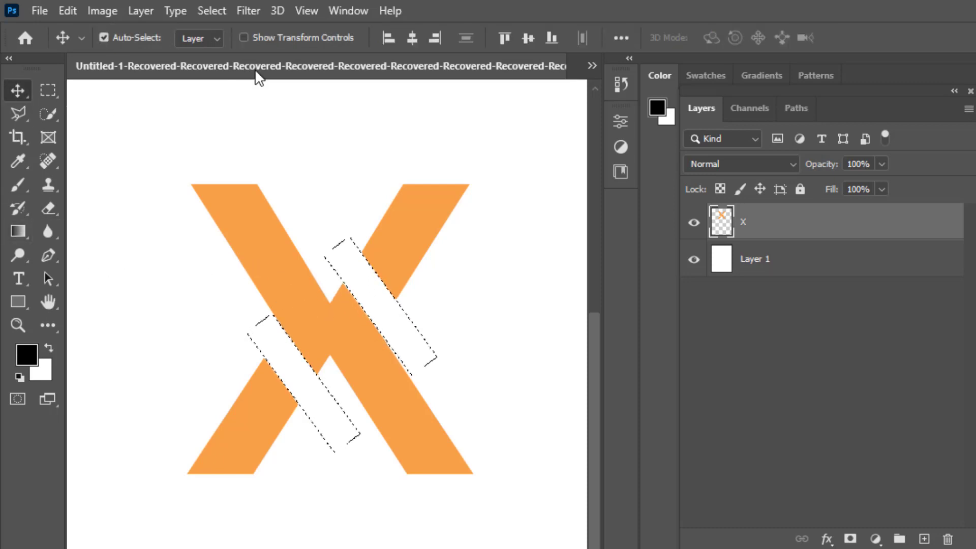
left_click(214, 11)
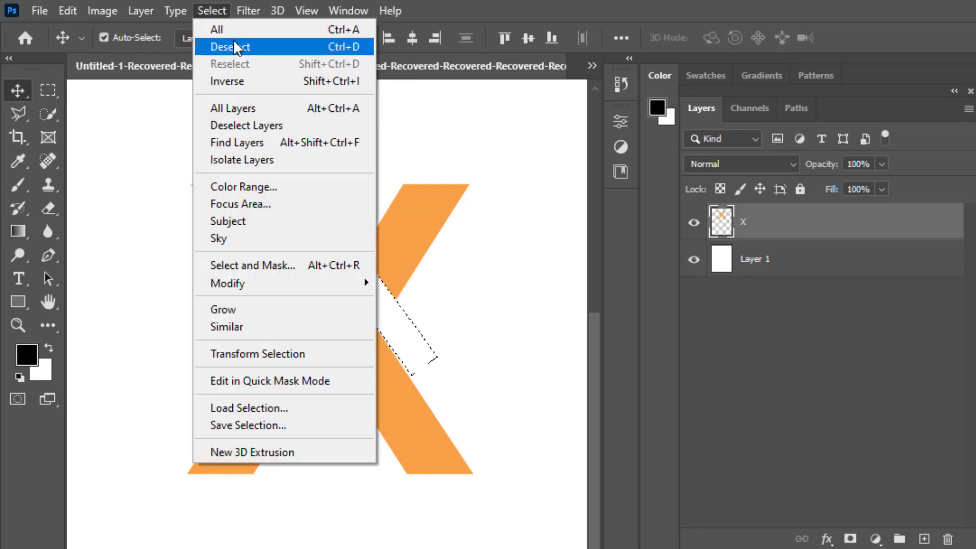
left_click(234, 47)
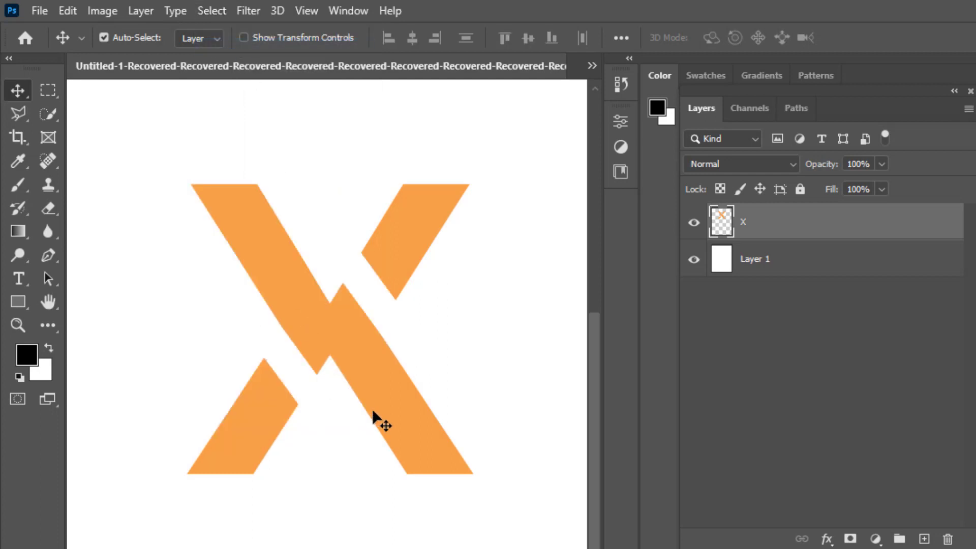
left_click_drag(391, 408, 370, 287)
Add a Gradient Overlay layer style to the X layer, leaving Pattern Overlay disabled.
double_click(759, 222)
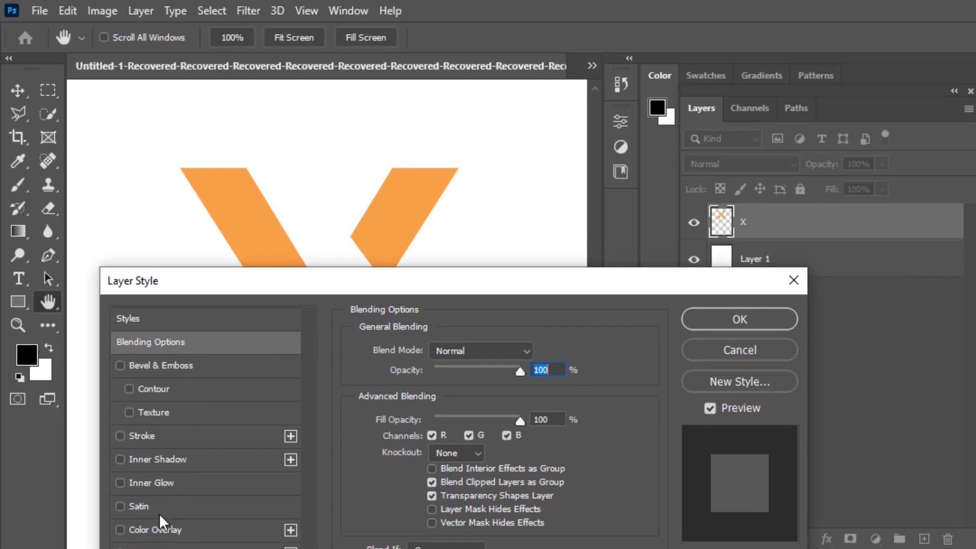
left_click_drag(254, 297, 255, 82)
left_click(147, 373)
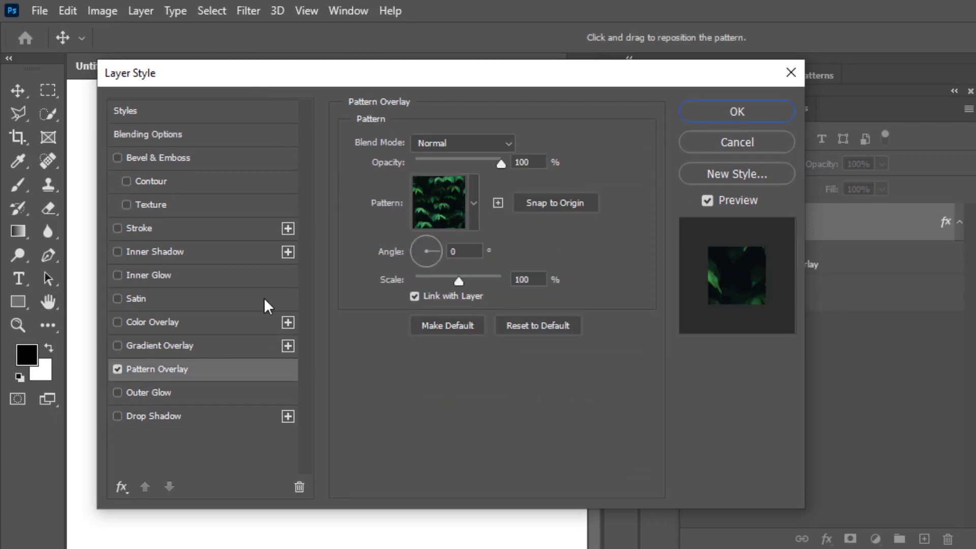
left_click(117, 370)
left_click(194, 345)
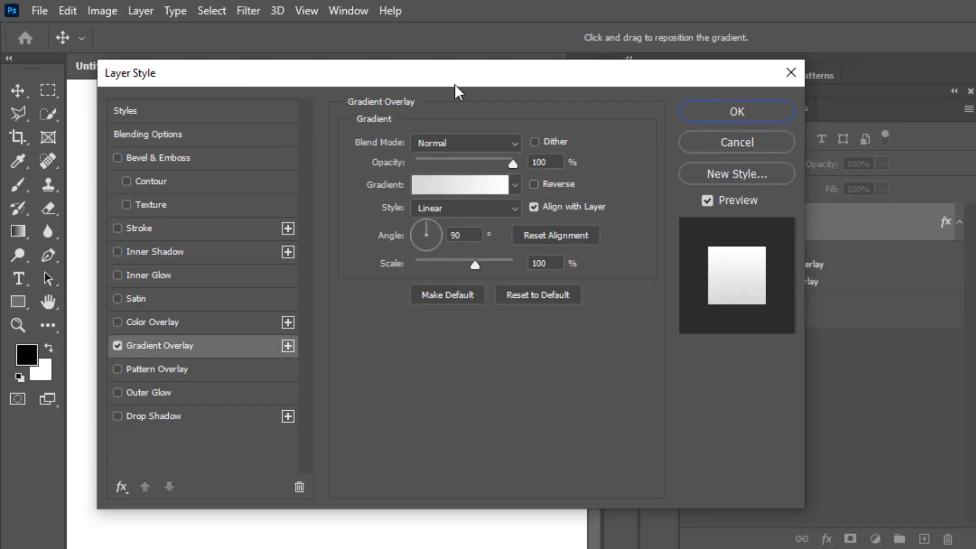
Edit the overlay's gradient and set its starting colour stop at location 0% to e57c58.
left_click_drag(456, 85, 410, 320)
left_click(402, 429)
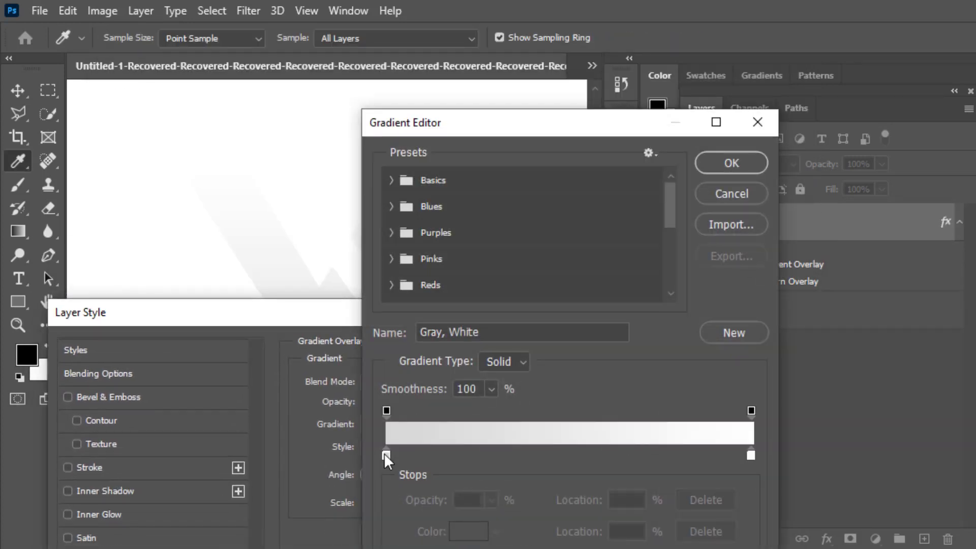
left_click(386, 455)
left_click_drag(584, 133, 376, 89)
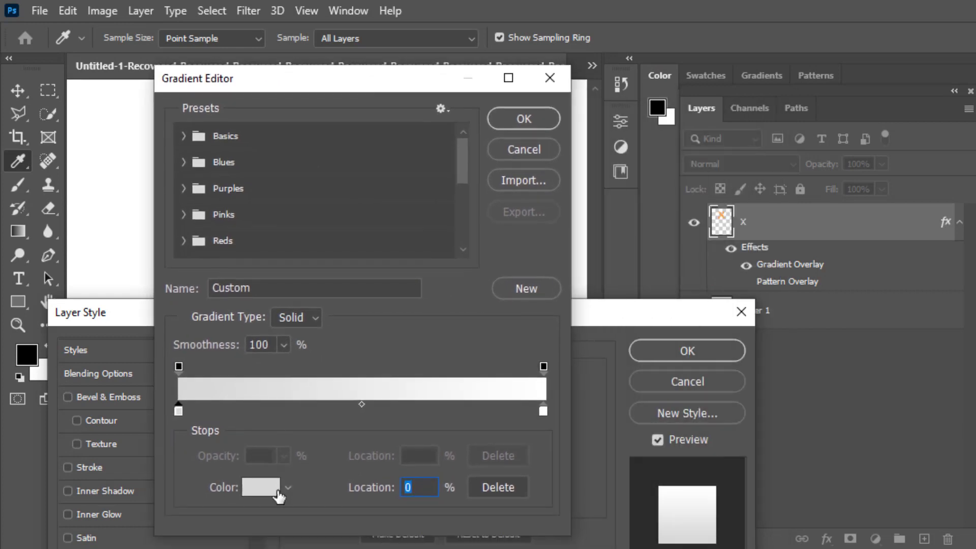
left_click(264, 489)
left_click_drag(778, 432, 270, 156)
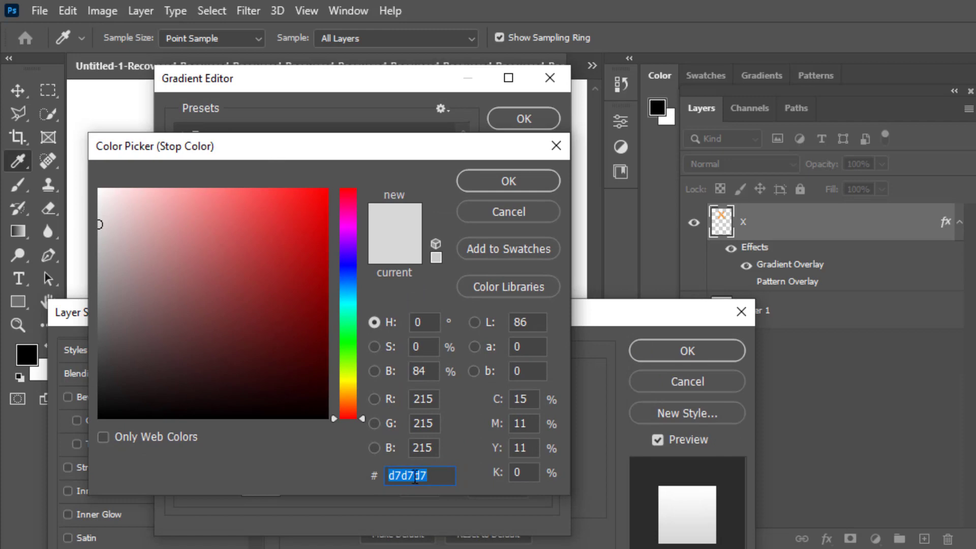
key("BackSpace")
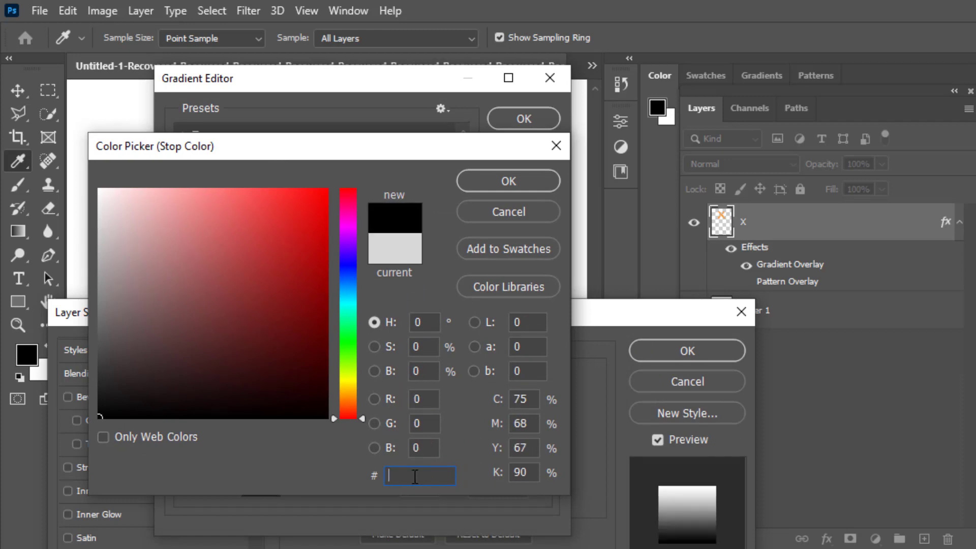
type("e")
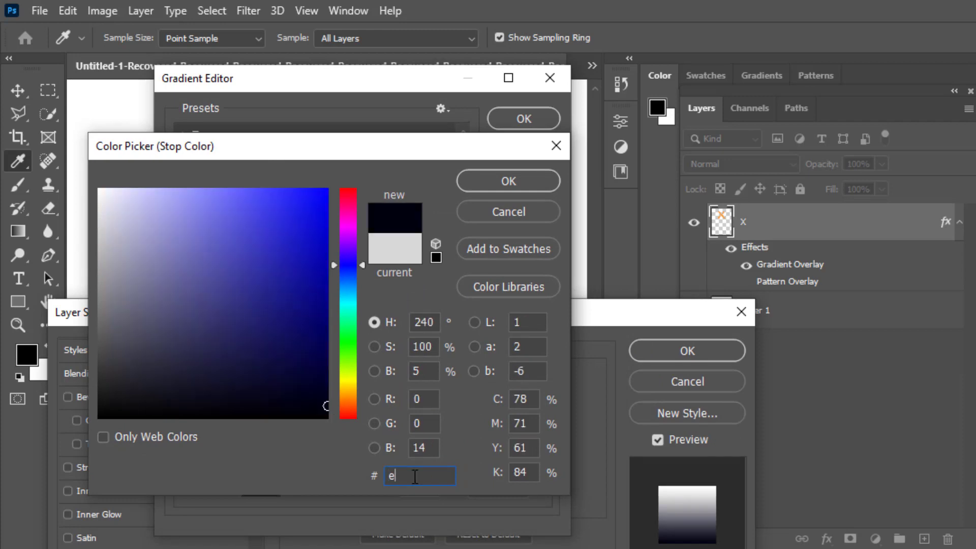
type("57c")
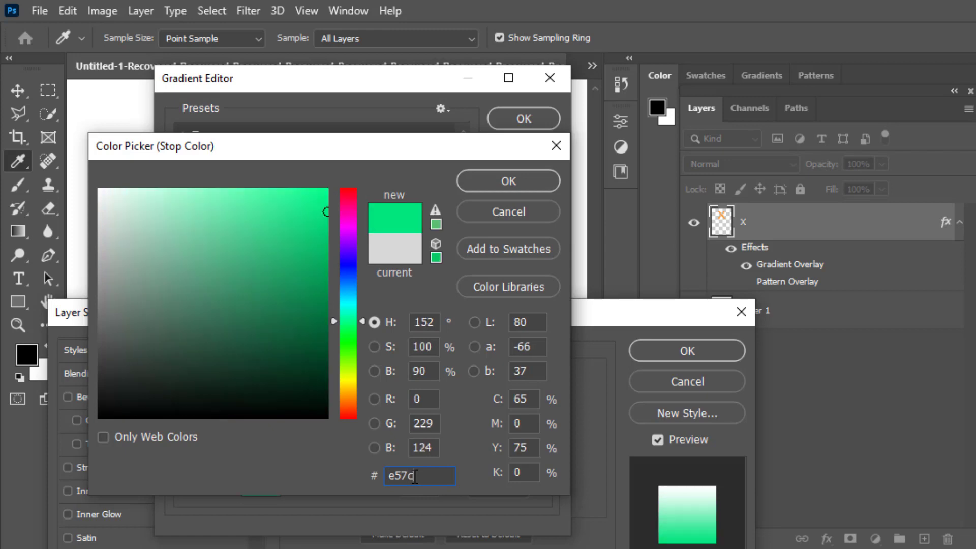
type("58")
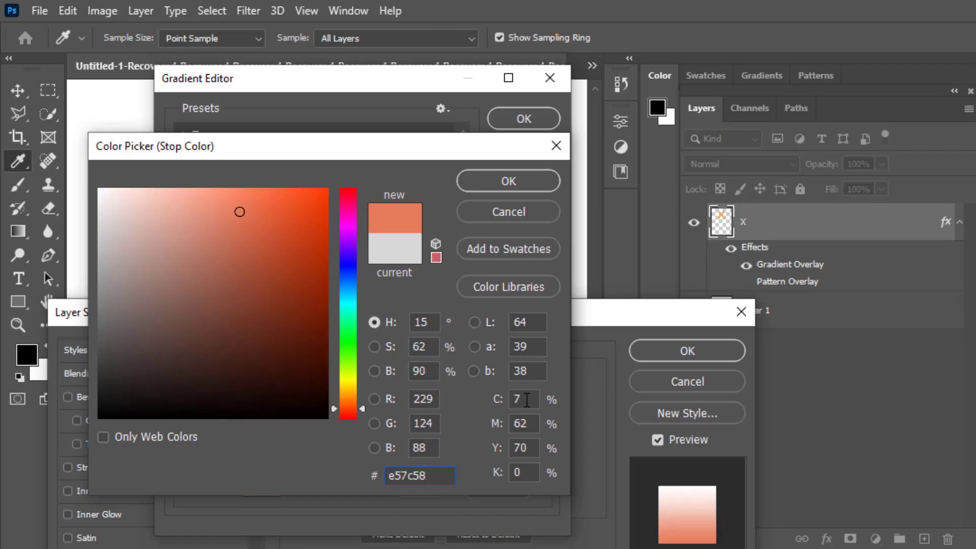
left_click(510, 184)
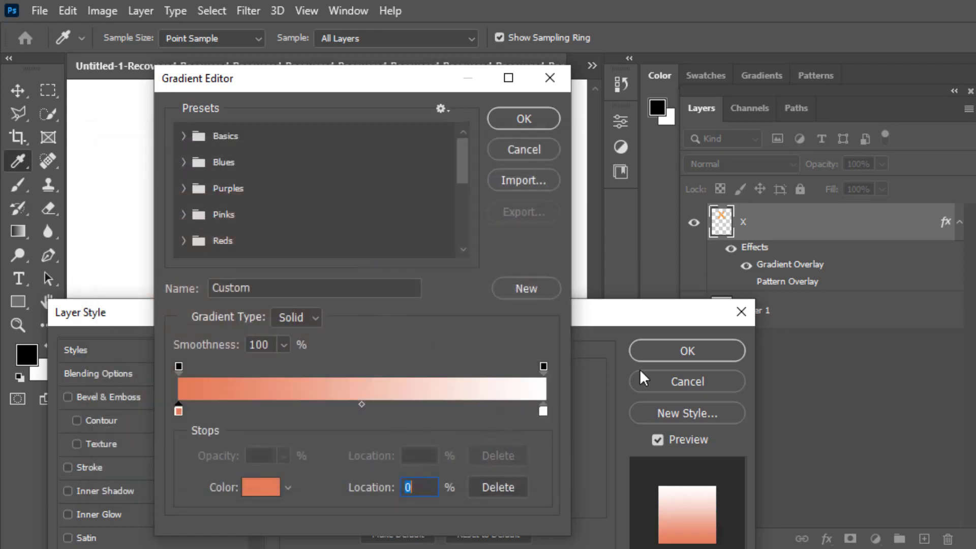
Set the overlay gradient's ending colour stop at location 100% to 005758 and accept the gradient.
left_click(541, 414)
left_click(261, 487)
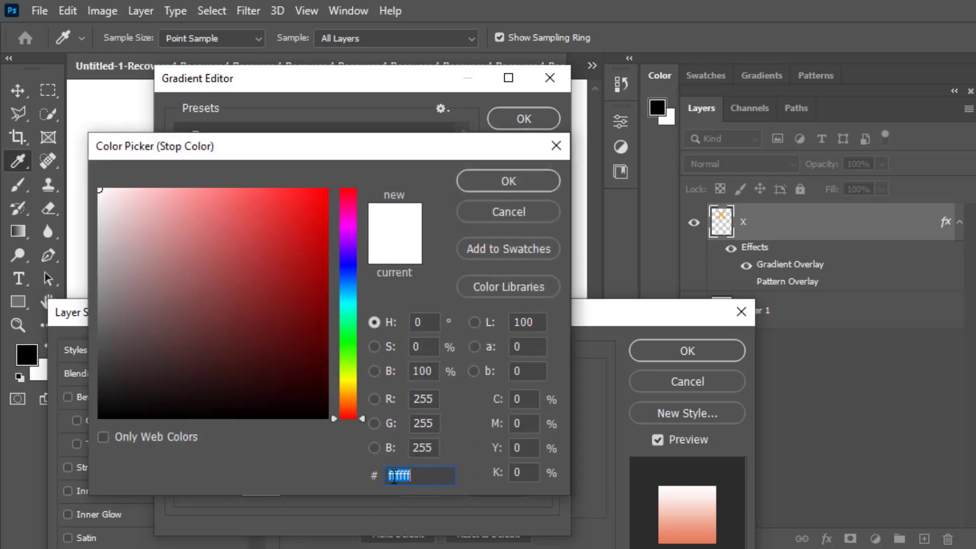
key("BackSpace")
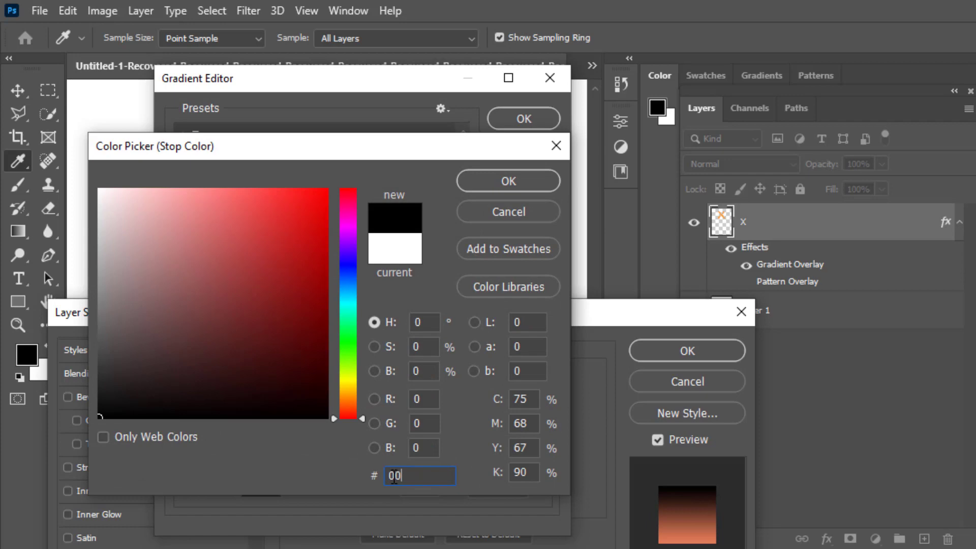
type("005758")
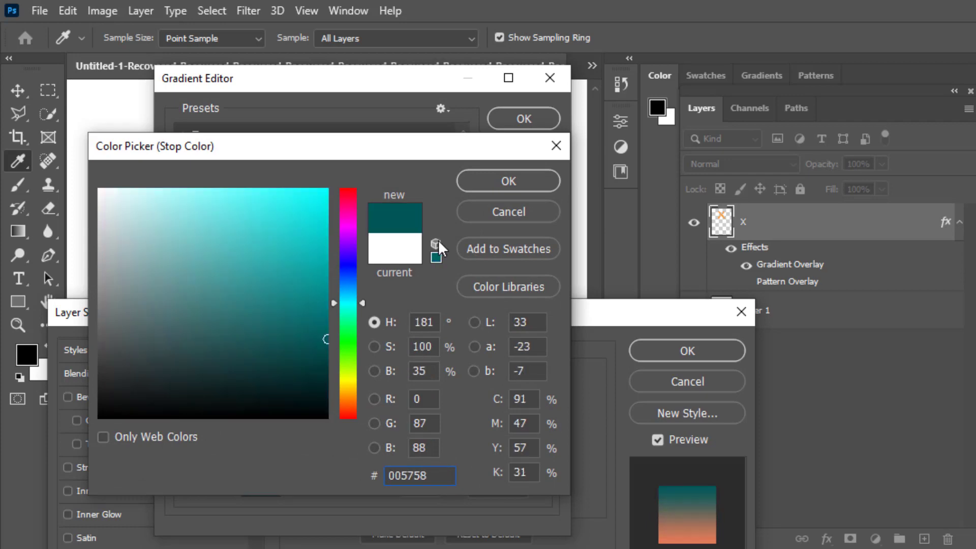
left_click(503, 181)
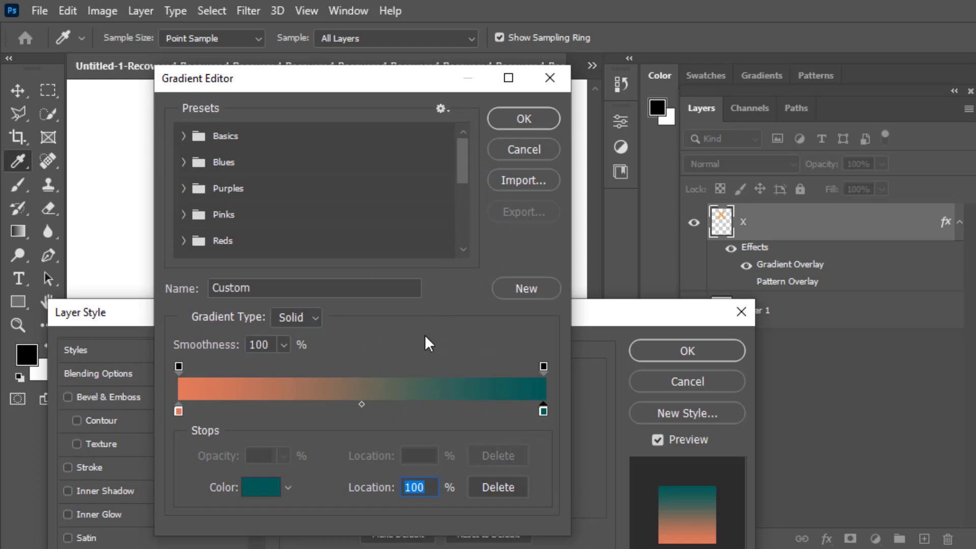
left_click(524, 120)
Set the Gradient Overlay's blend mode to Color and apply the layer style to the X layer.
left_click(457, 389)
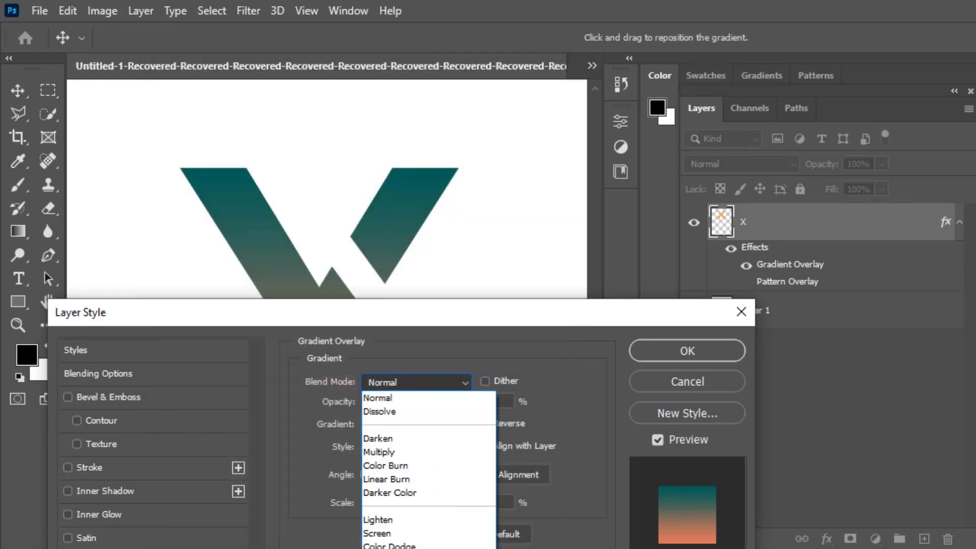
left_click(417, 548)
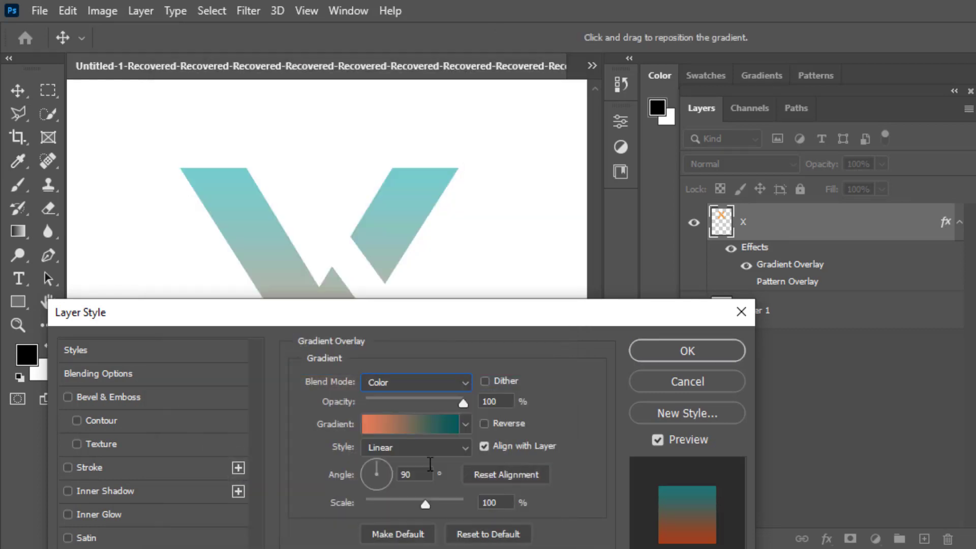
left_click_drag(446, 333, 234, 338)
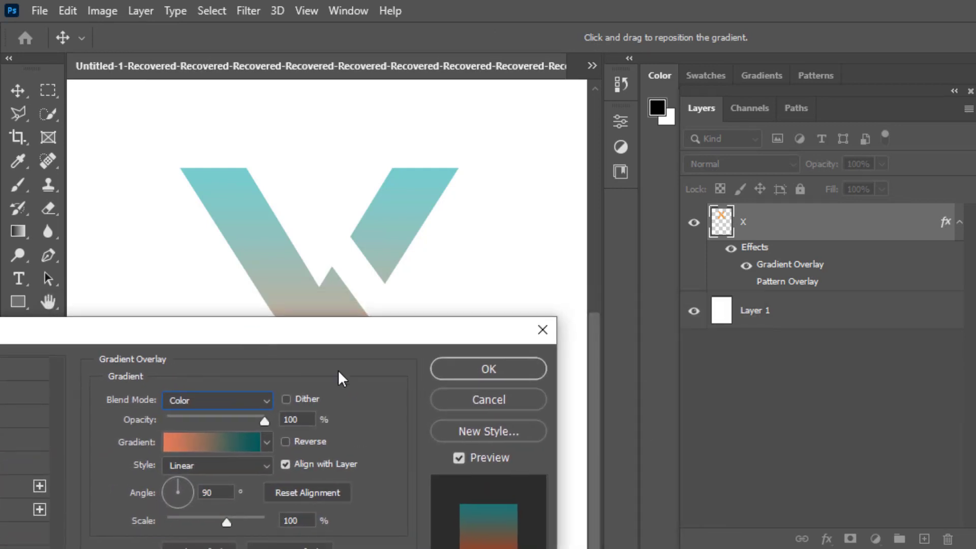
left_click(465, 368)
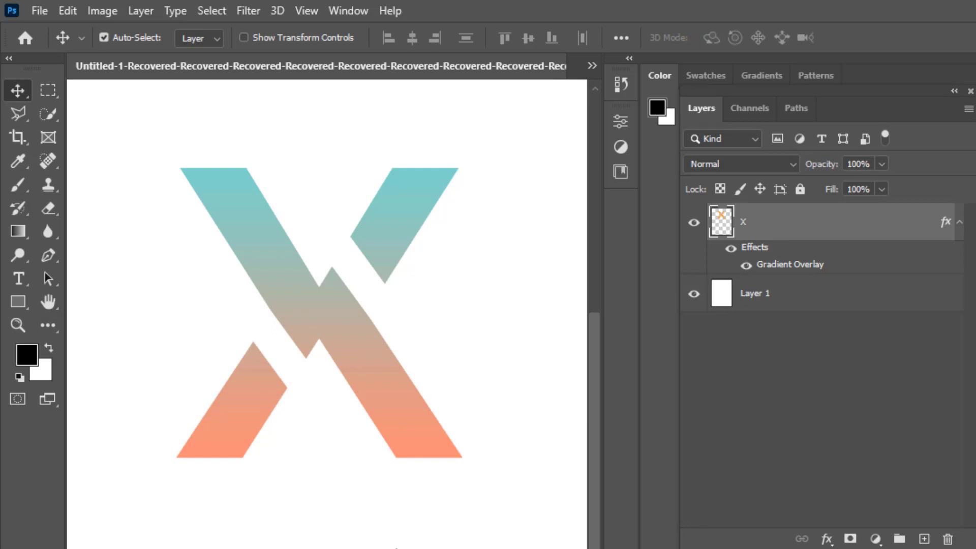
Fill Layer 1 behind the X with a radial gradient using the first preset in the Grays group.
left_click(745, 291)
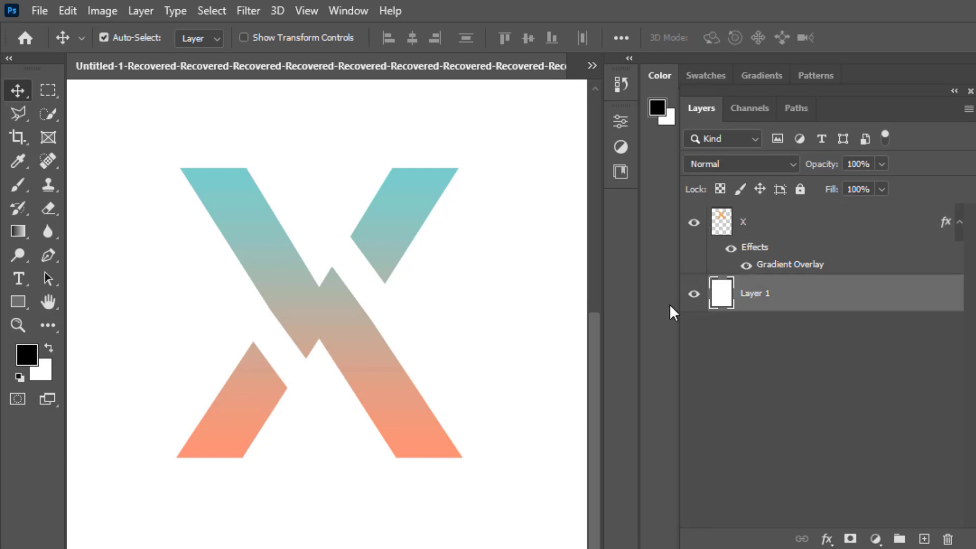
left_click(19, 231)
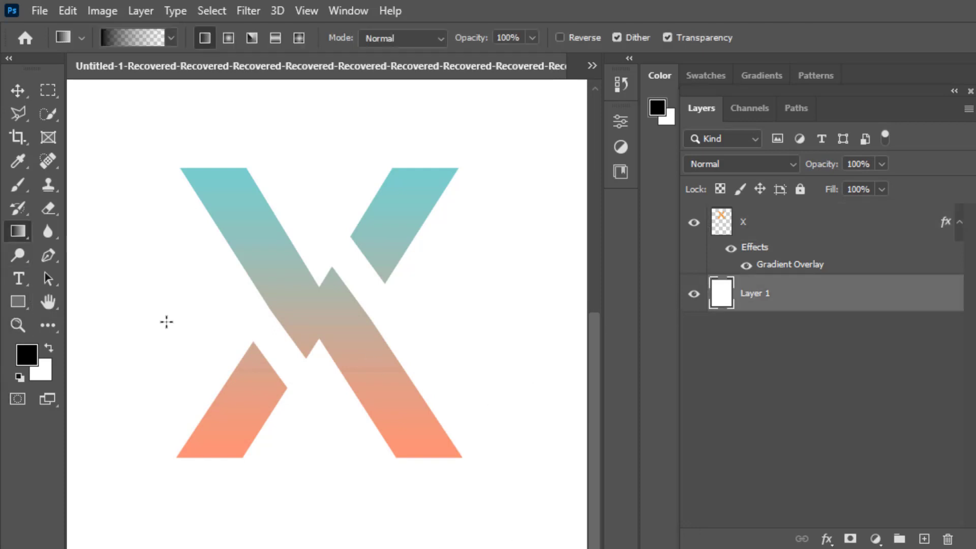
left_click(170, 36)
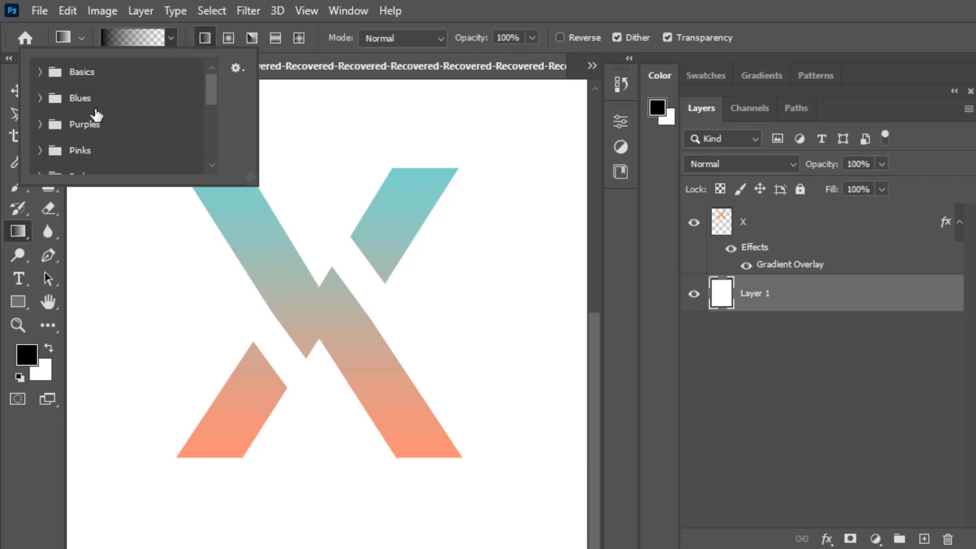
scroll(82, 137, "down", 1)
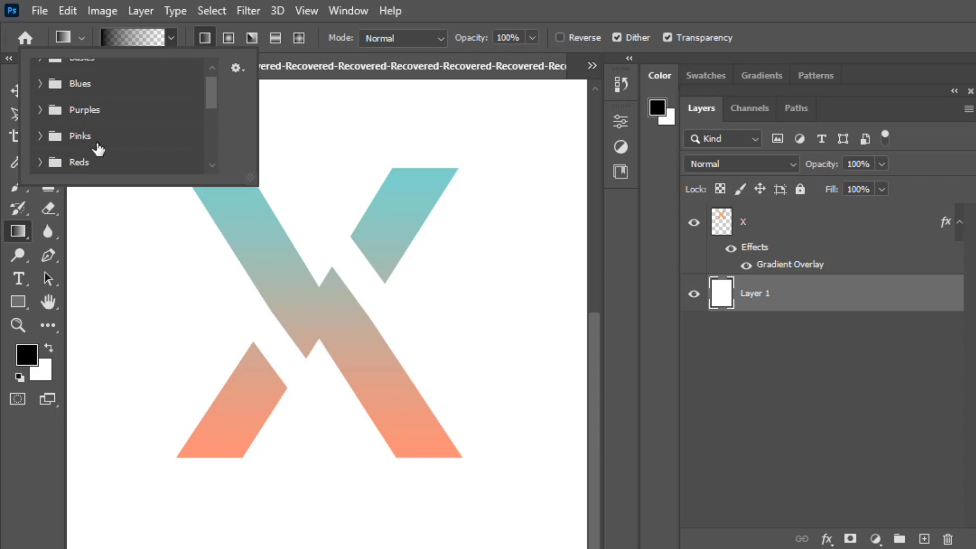
scroll(98, 149, "down", 4)
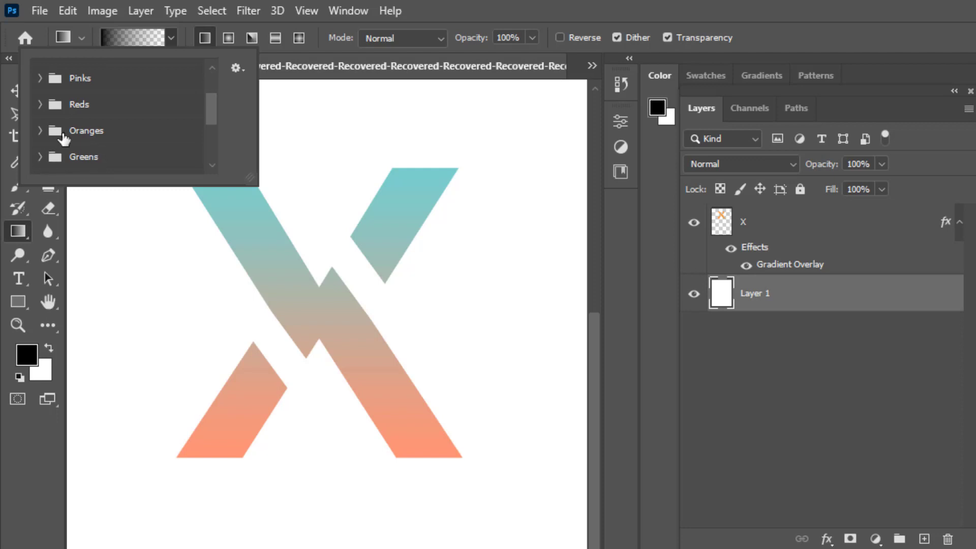
scroll(96, 147, "down", 2)
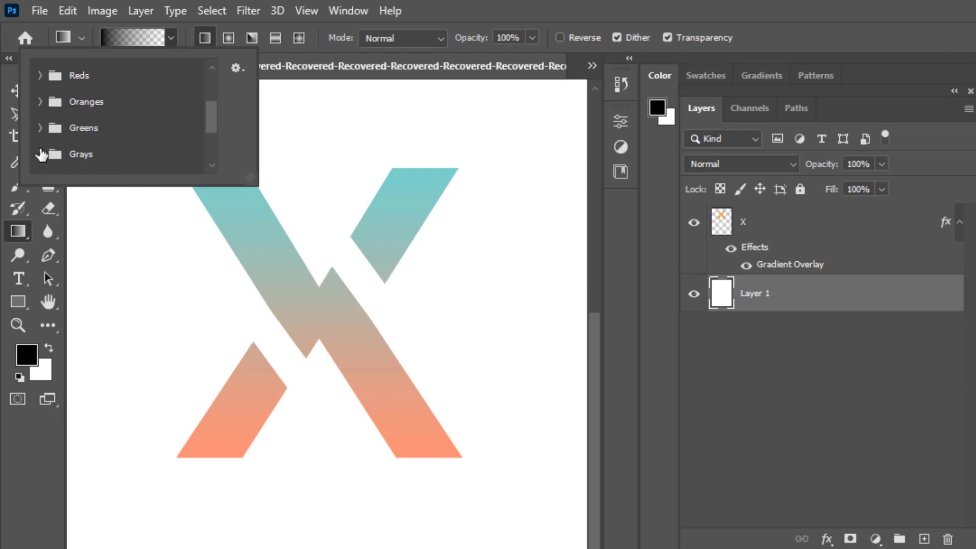
left_click(40, 154)
scroll(101, 152, "down", 4)
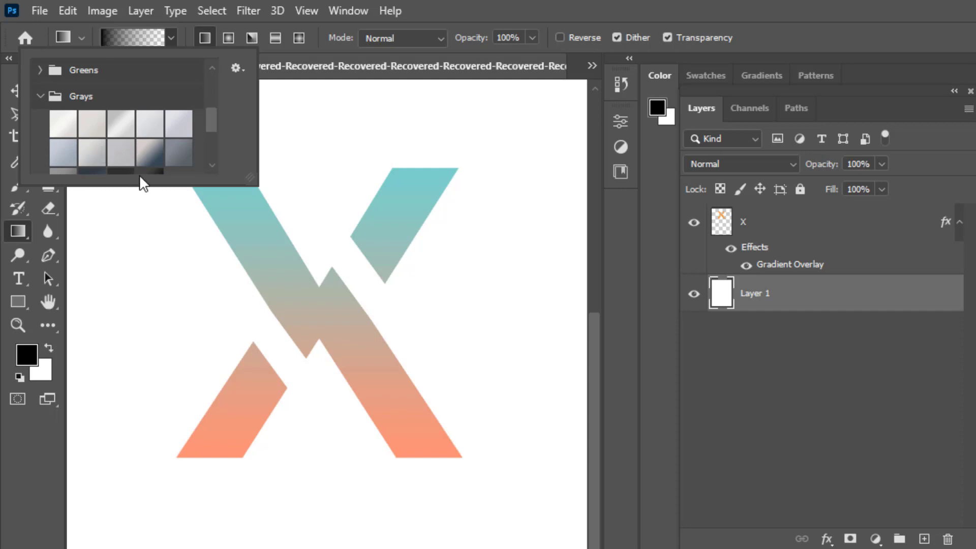
left_click(64, 125)
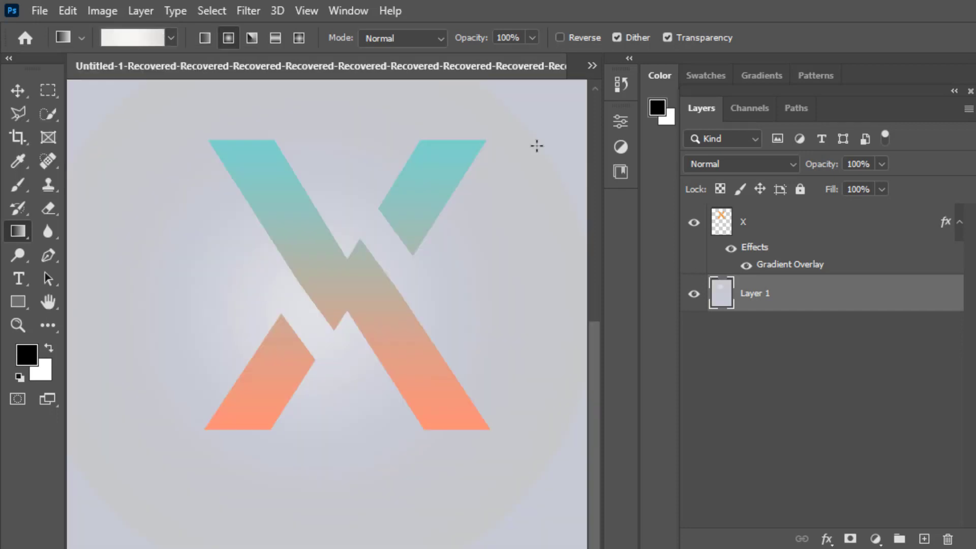
left_click_drag(439, 203, 565, 124)
key("v")
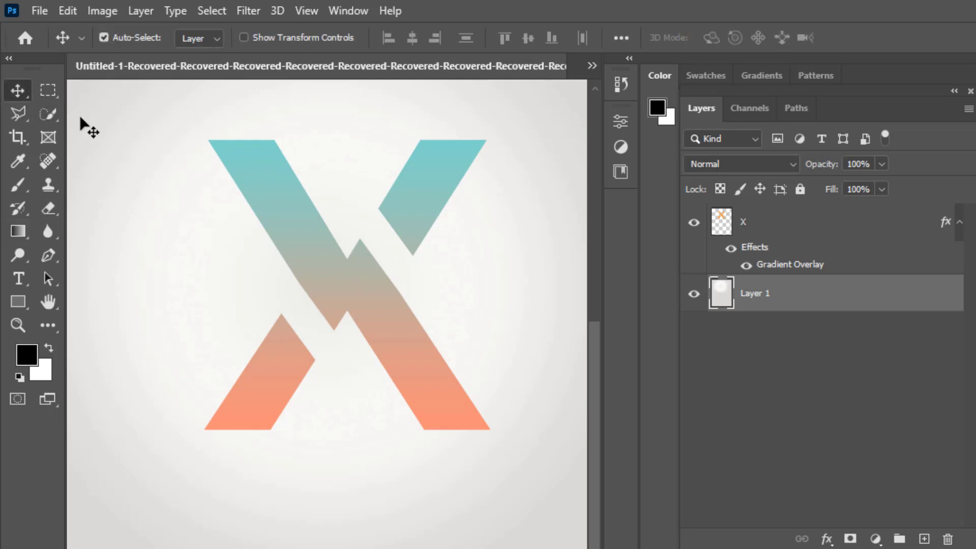
Place the beautiful-woman-street image from the New folder directory above the X layer and position it over the letter.
scroll(473, 311, "up", 1)
scroll(358, 354, "down", 2)
scroll(300, 331, "up", 1)
left_click(755, 220)
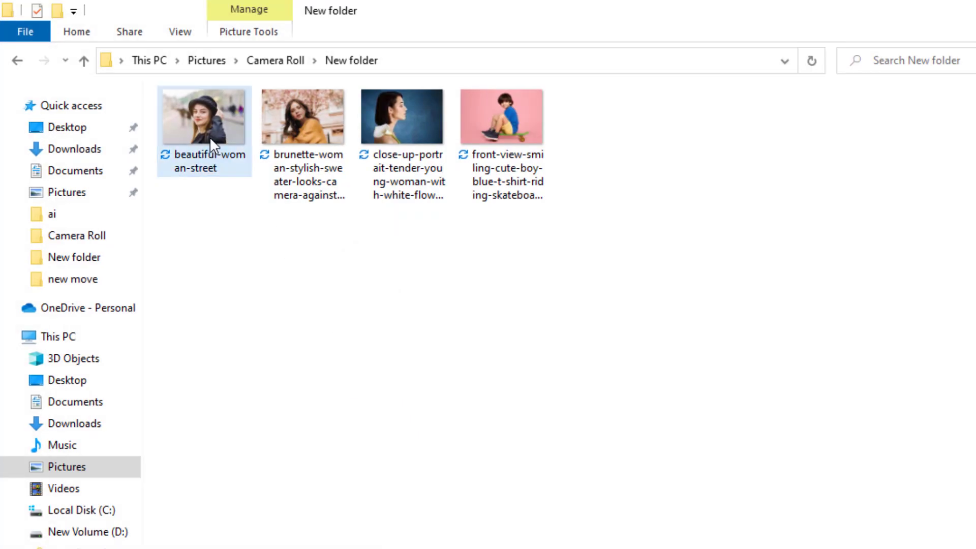
left_click_drag(209, 136, 347, 487)
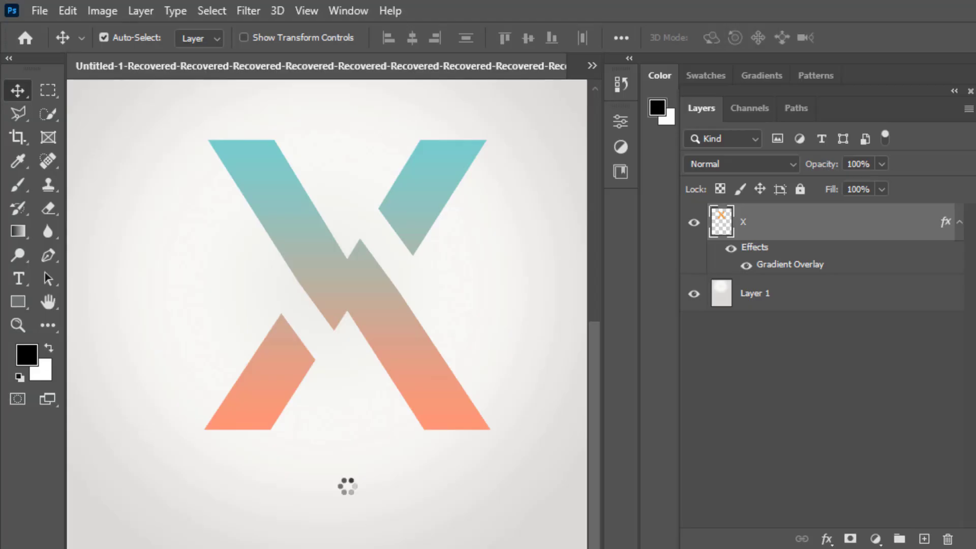
left_click_drag(330, 229, 331, 431)
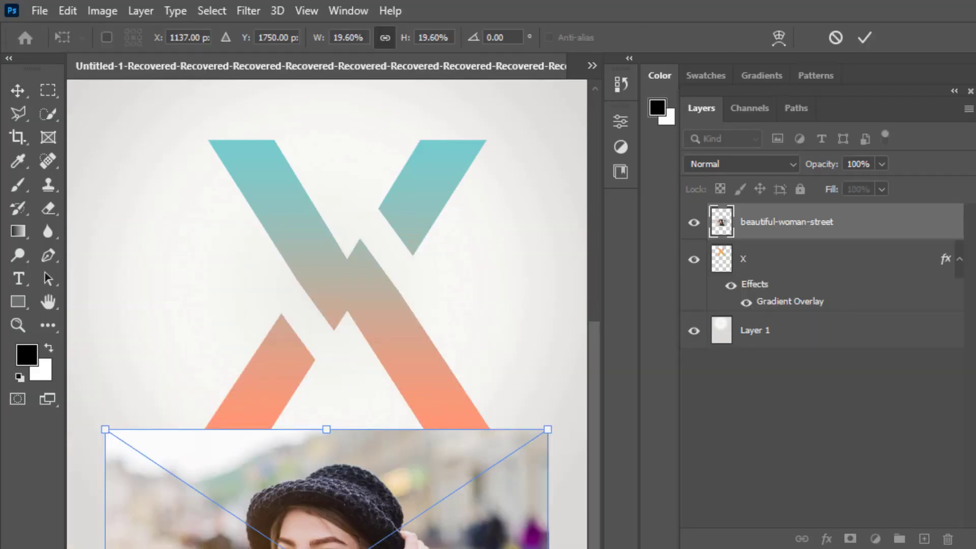
left_click_drag(373, 546, 340, 309)
left_click(28, 91)
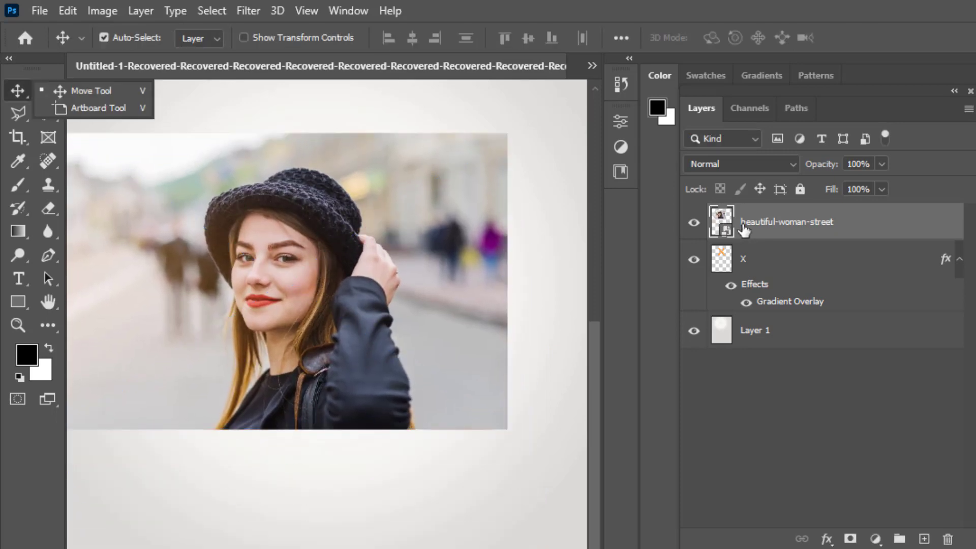
Rasterize the beautiful-woman-street layer and remove its background.
right_click(747, 229)
left_click(783, 441)
left_click(620, 121)
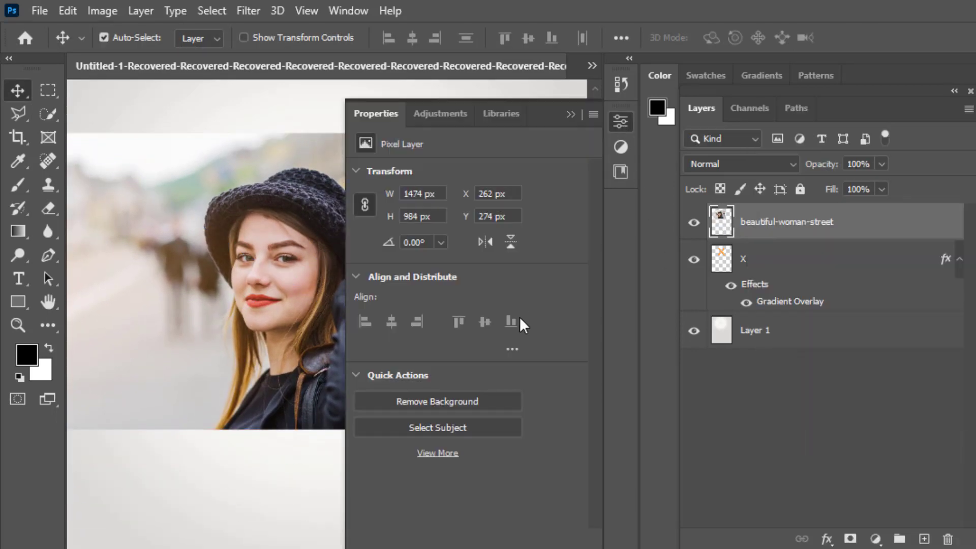
left_click(466, 398)
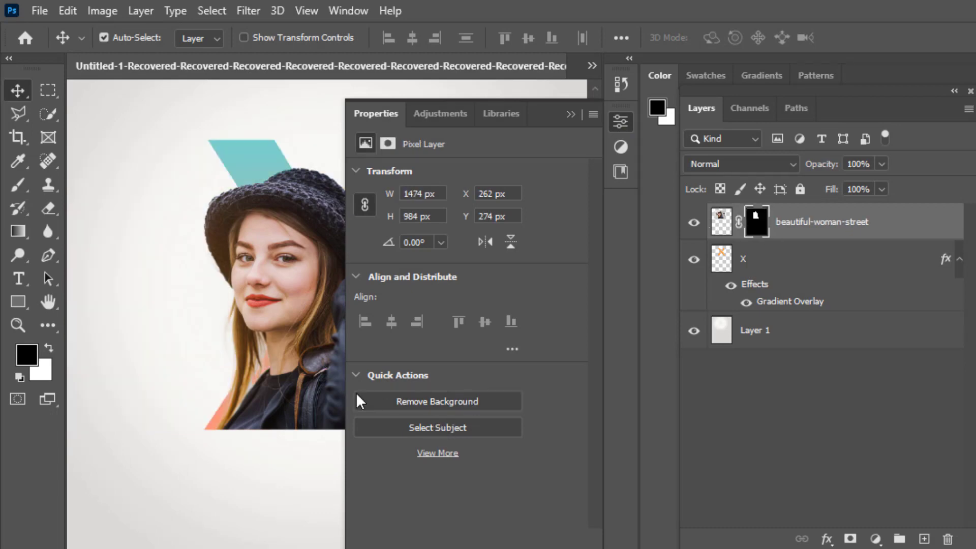
left_click(571, 115)
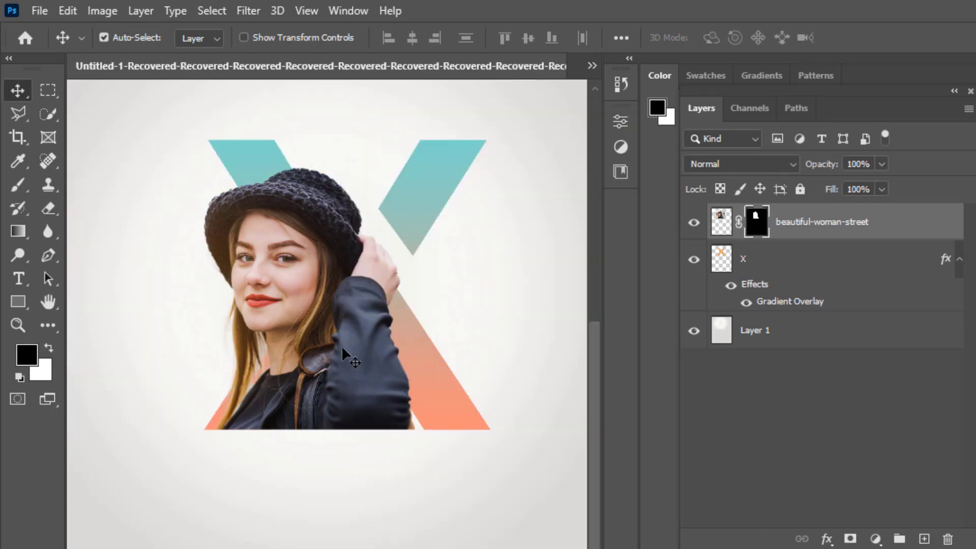
Shift the woman cutout slightly left to fit the X, placing its layer below the X layer for alignment and returning it above.
mouse_move(342, 345)
left_mouse_down()
mouse_move(422, 354)
mouse_move(349, 329)
mouse_move(333, 344)
left_mouse_up()
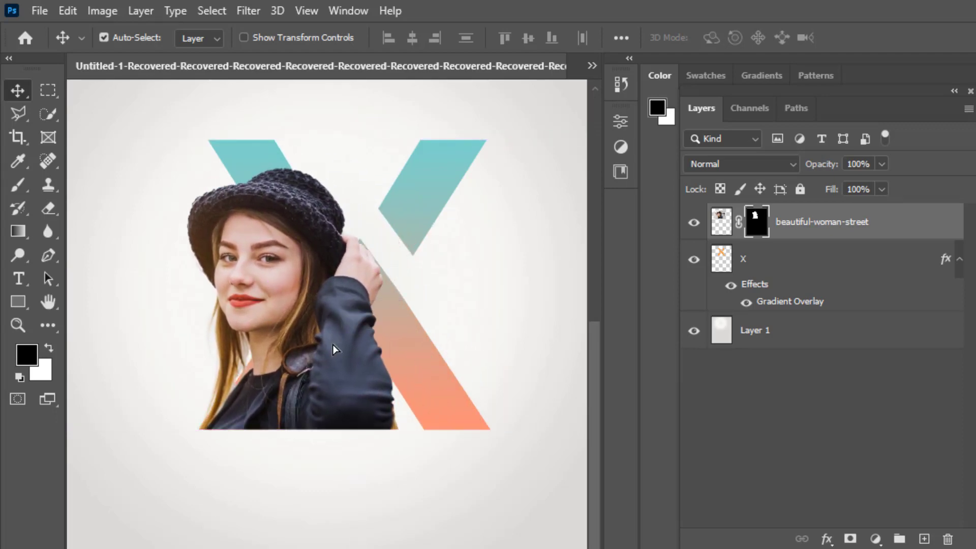
left_click_drag(813, 230, 805, 305)
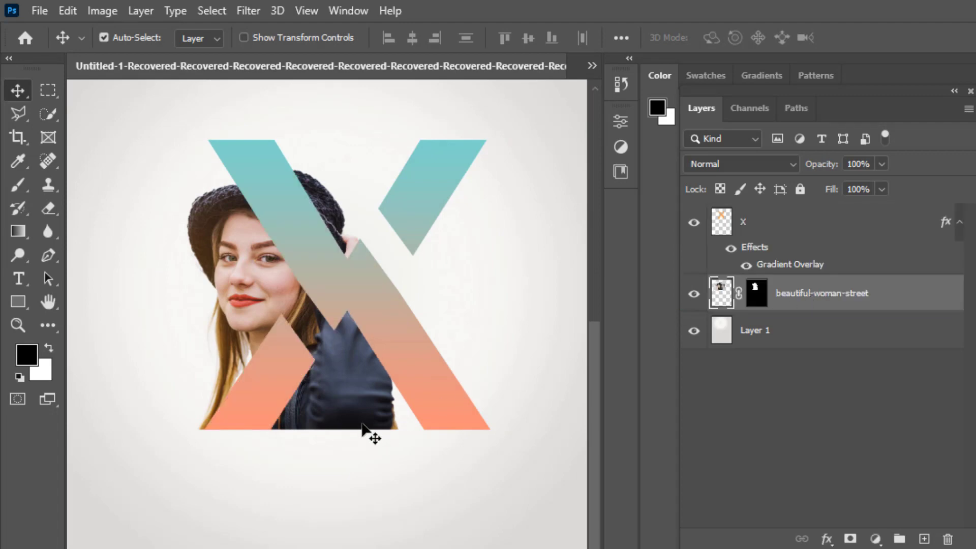
left_click_drag(346, 404, 353, 404)
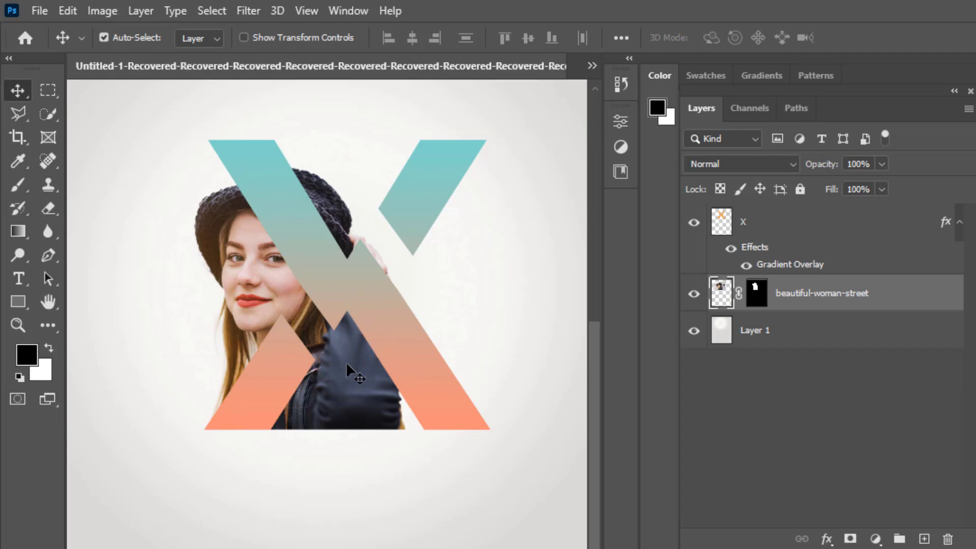
left_click_drag(847, 281, 783, 216)
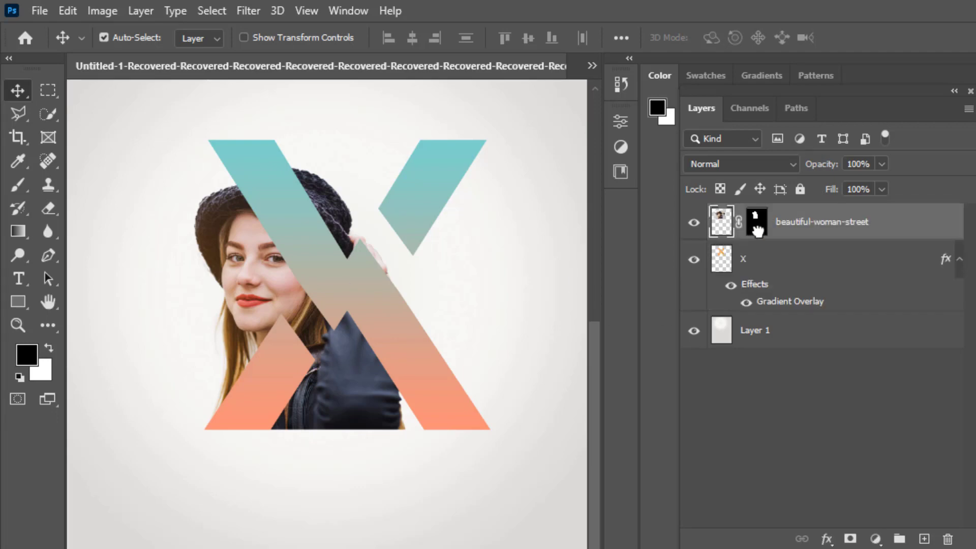
Load the X layer's pixels as a selection, activate the beautiful-woman-street layer with the Eraser, and invert the selection.
right_click(724, 262)
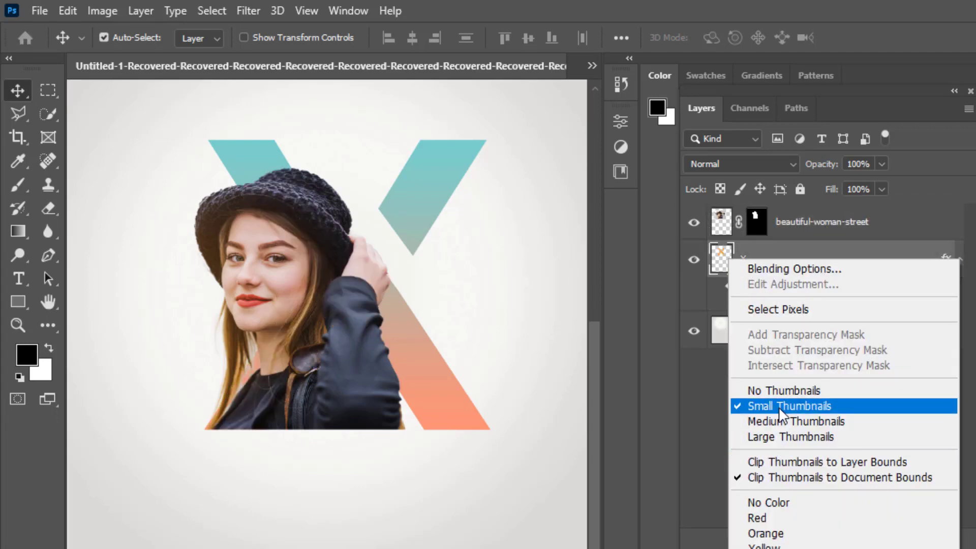
left_click(778, 309)
left_click(723, 225)
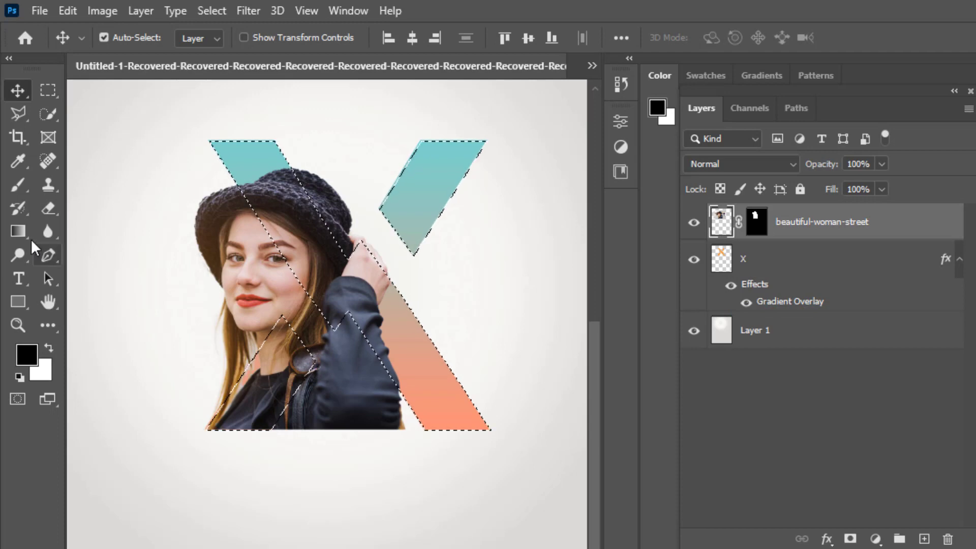
left_click(48, 209)
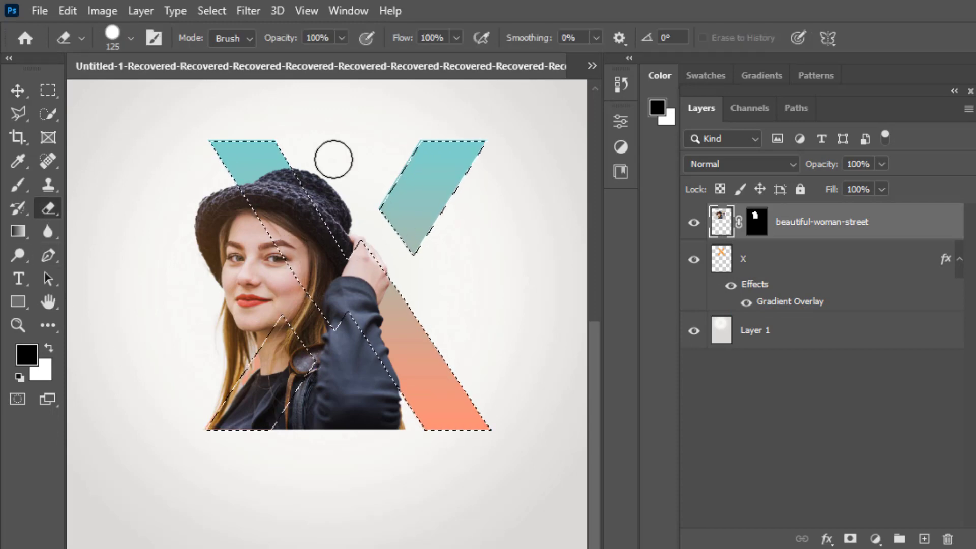
left_click(211, 11)
left_click(239, 80)
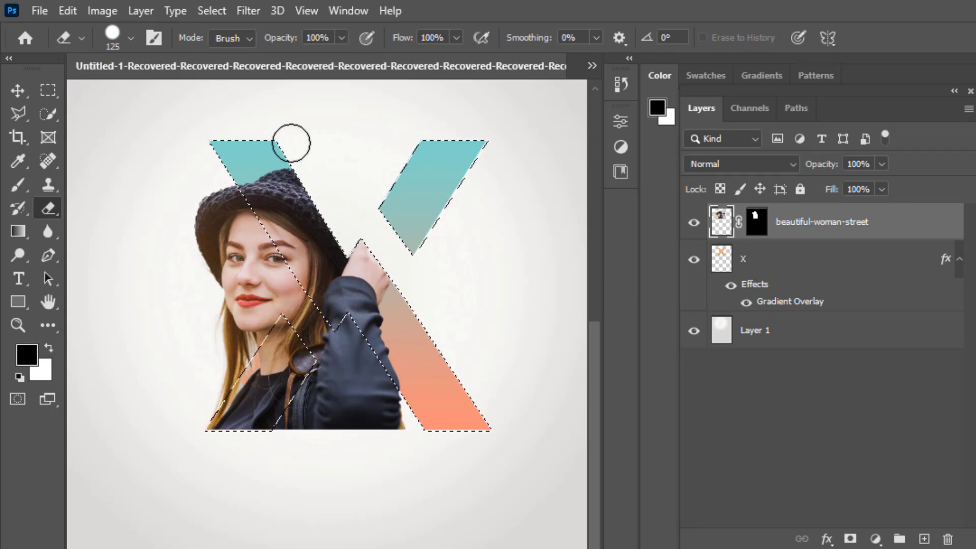
Erase the woman's jacket between the X's lower legs with the size 125 Eraser and place her layer below the X layer.
mouse_move(396, 431)
left_mouse_down()
mouse_move(383, 388)
mouse_move(354, 469)
mouse_move(339, 422)
mouse_move(297, 439)
mouse_move(307, 406)
mouse_move(355, 372)
mouse_move(334, 387)
left_mouse_up()
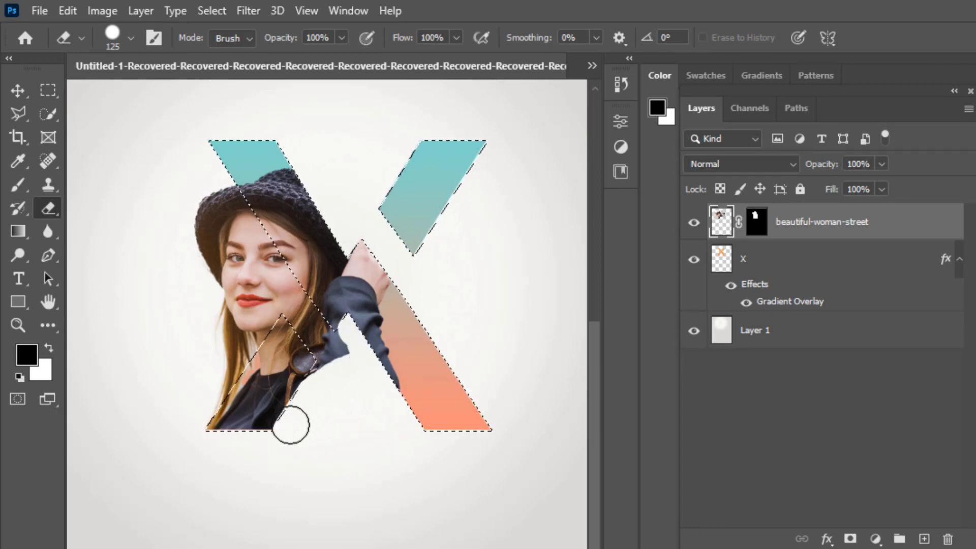
left_click_drag(350, 323, 349, 323)
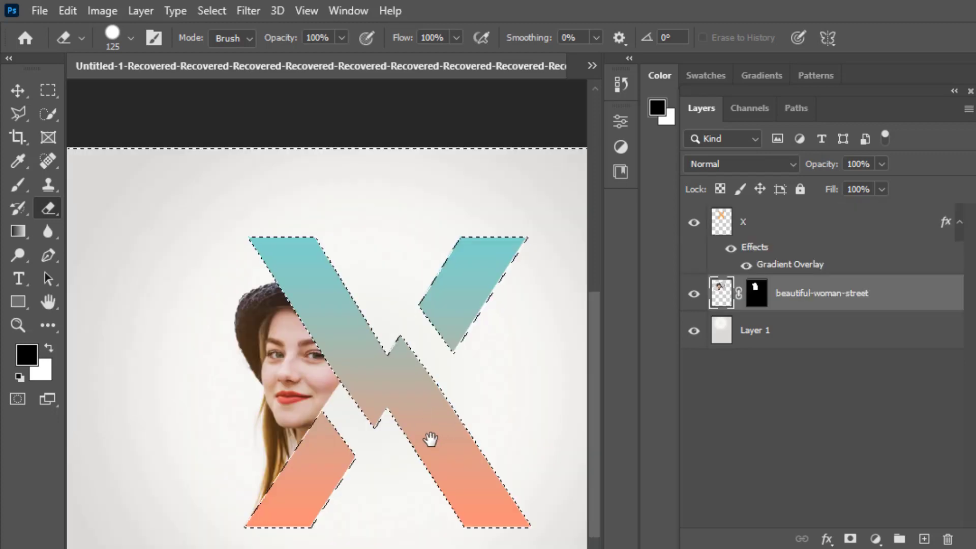
left_click_drag(429, 440, 411, 364)
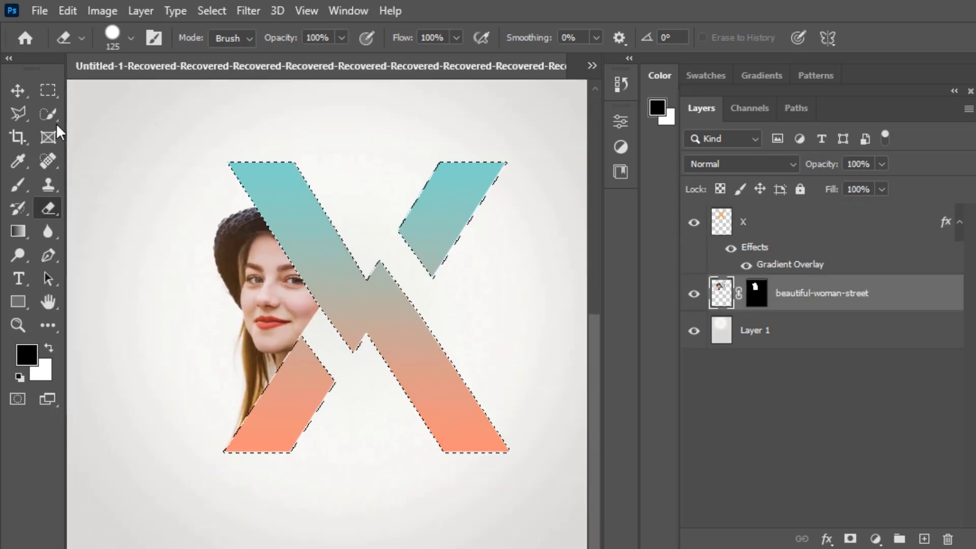
Deselect the X-shaped selection and place the X layer below the beautiful-woman-street layer.
left_click(17, 90)
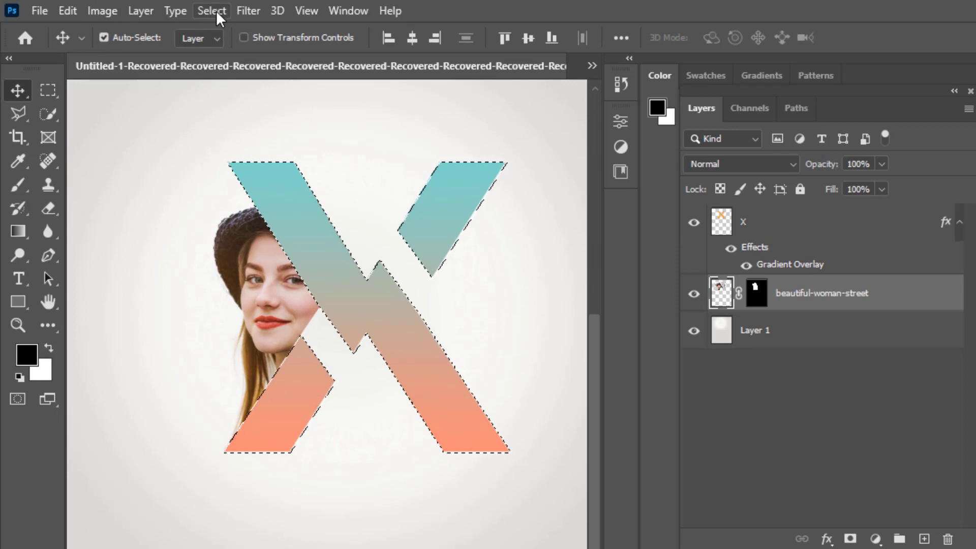
key("ctrl+d")
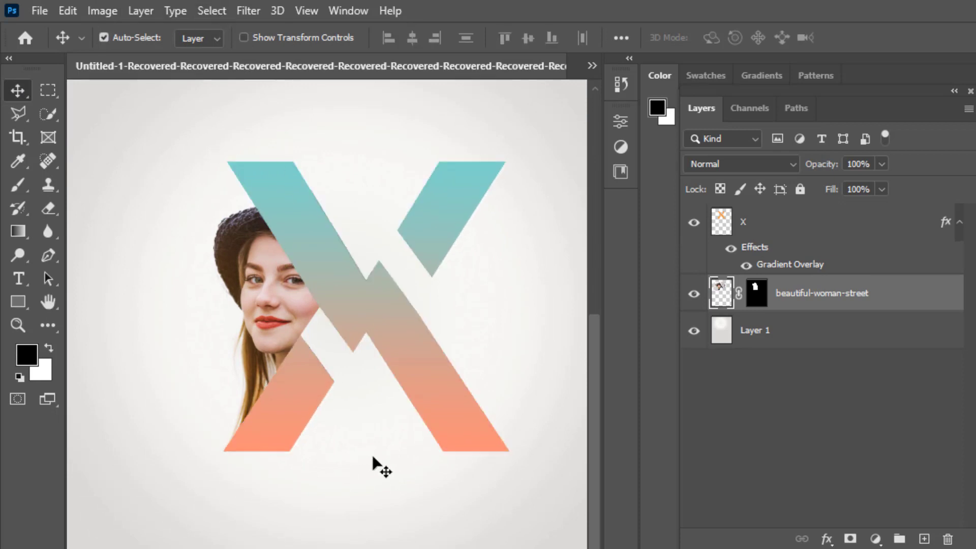
left_click_drag(811, 231, 806, 299)
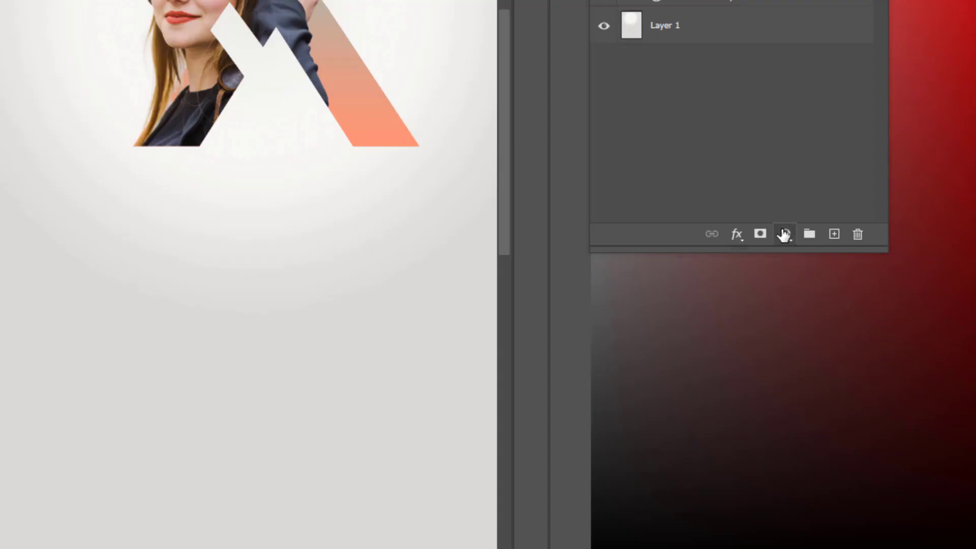
Add a Black & White adjustment layer with the Default preset, clipped to the beautiful-woman-street layer.
left_click(784, 235)
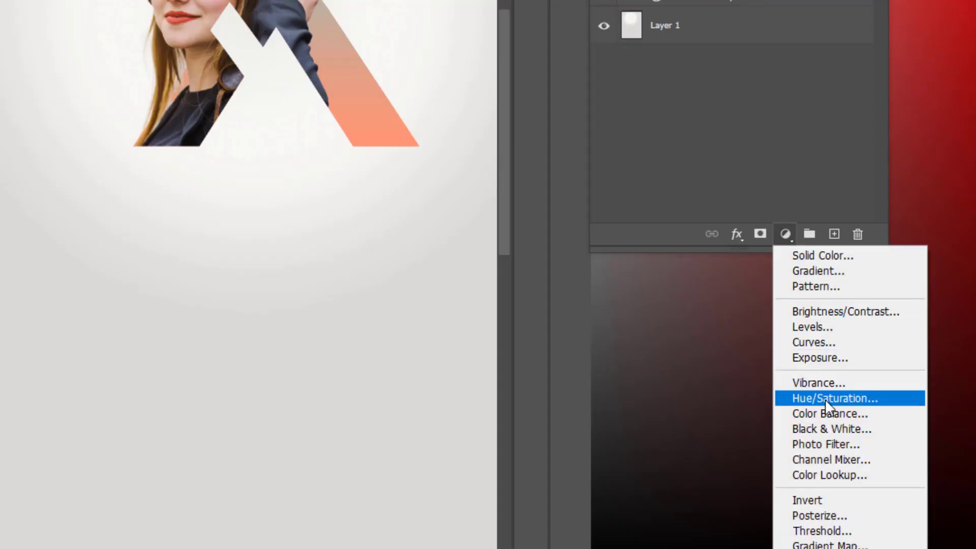
left_click(835, 429)
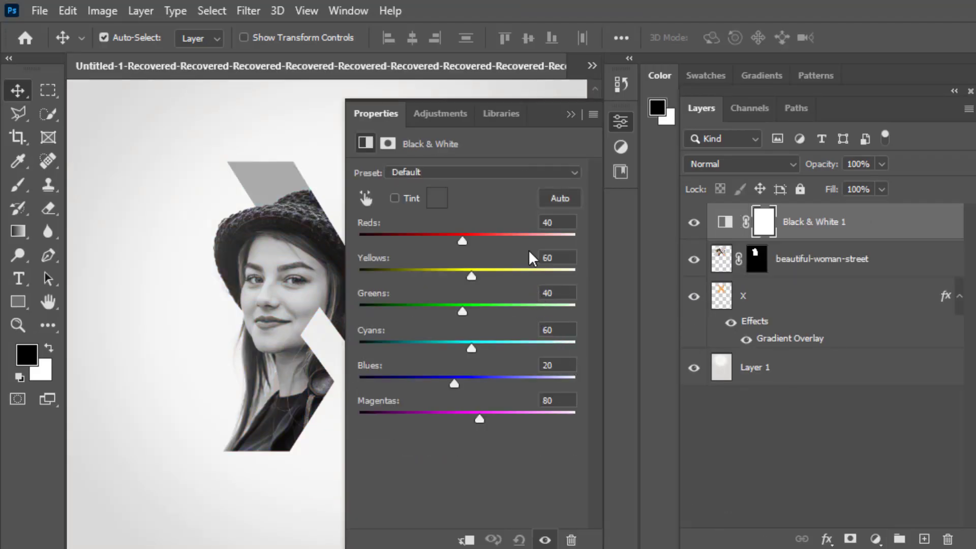
left_click(571, 114)
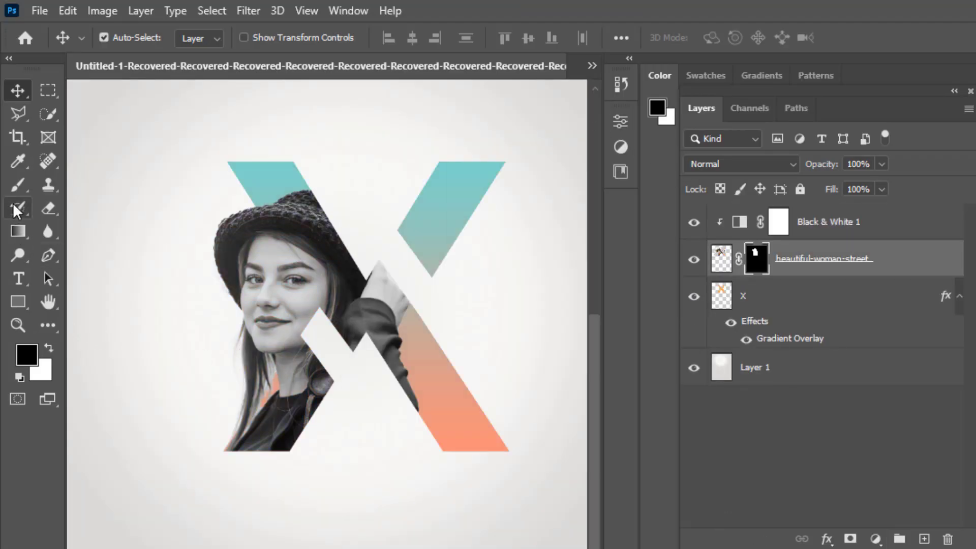
Paint the woman's lips black on the Black & White 1 mask with a size 25 Brush at 89% opacity to restore their colour.
left_click(18, 186)
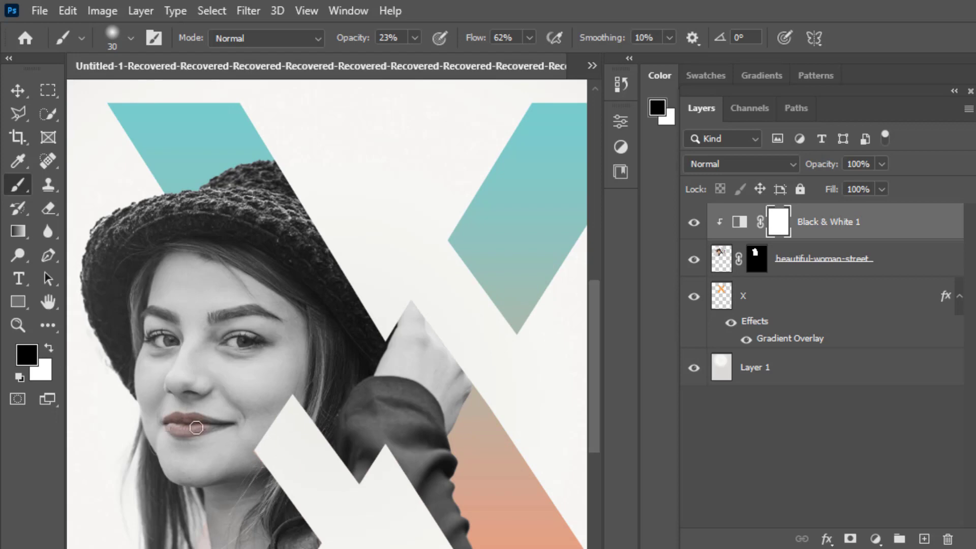
left_click(414, 38)
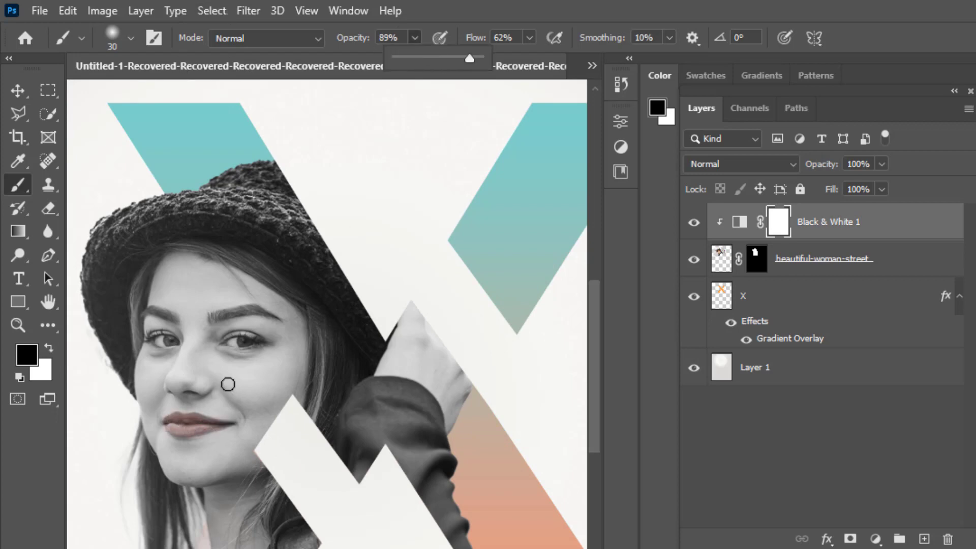
key("bracketleft")
left_click(182, 420)
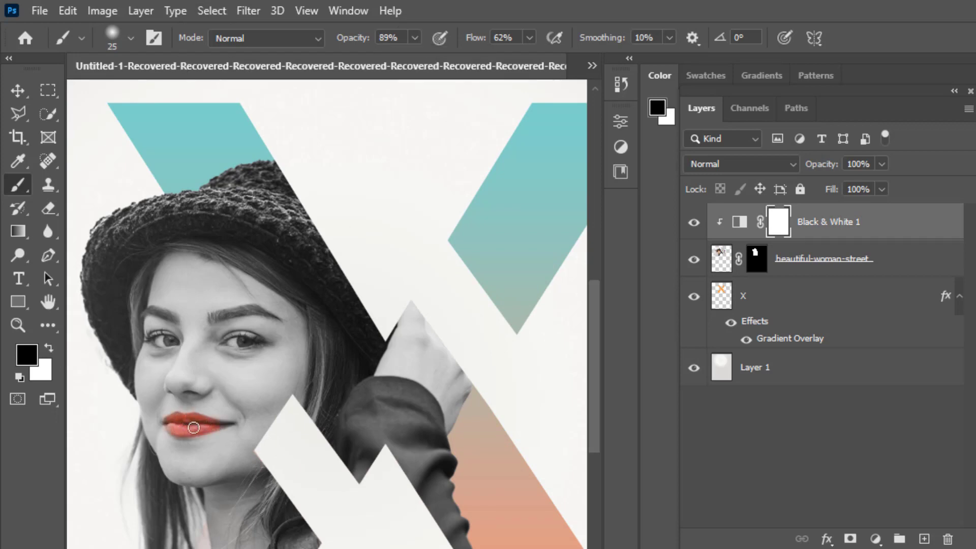